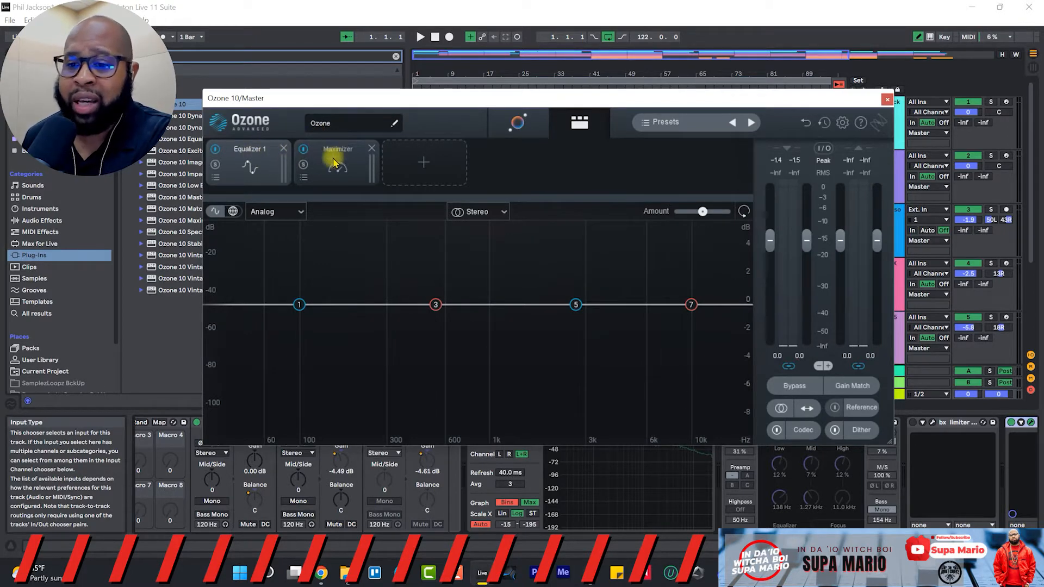
Remove the Equalizer 1 and Maximizer modules to empty the mastering chain, and look over the list of addable modules.
{"action": "left_click", "coordinate": [284, 147]}
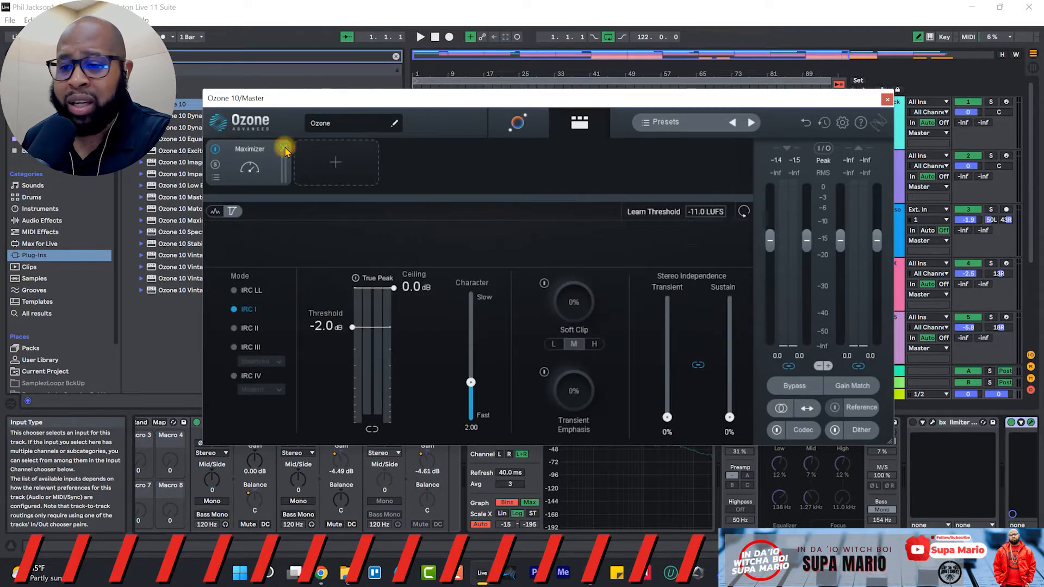
{"action": "left_click", "coordinate": [283, 147]}
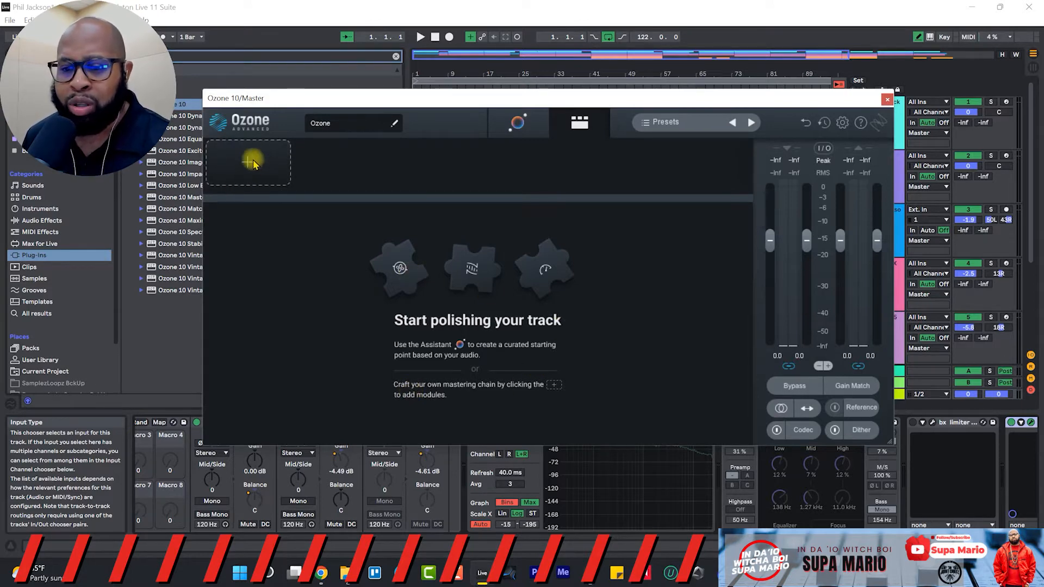
{"action": "left_click", "coordinate": [243, 174]}
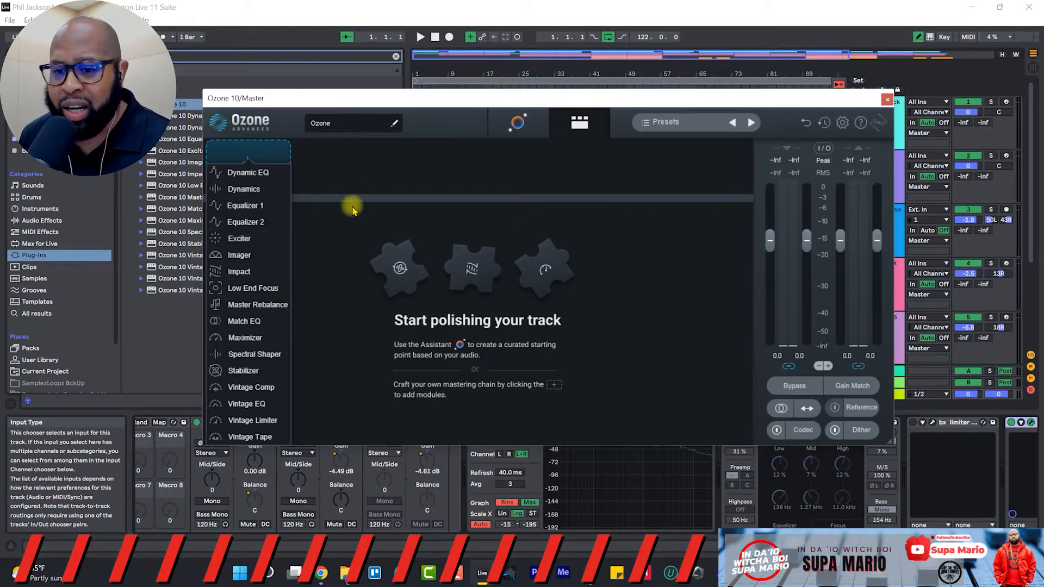
{"action": "left_click", "coordinate": [455, 136]}
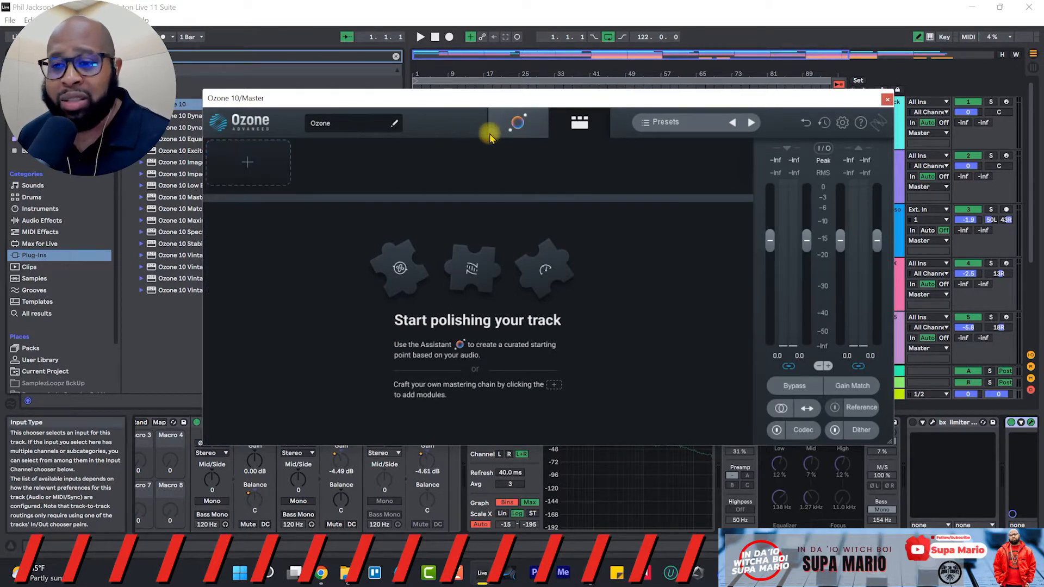
Briefly play the arrangement from bar 41, where the Trap Boom and piano clips begin, and reset the playback start to bar 41.
{"action": "left_click", "coordinate": [522, 131]}
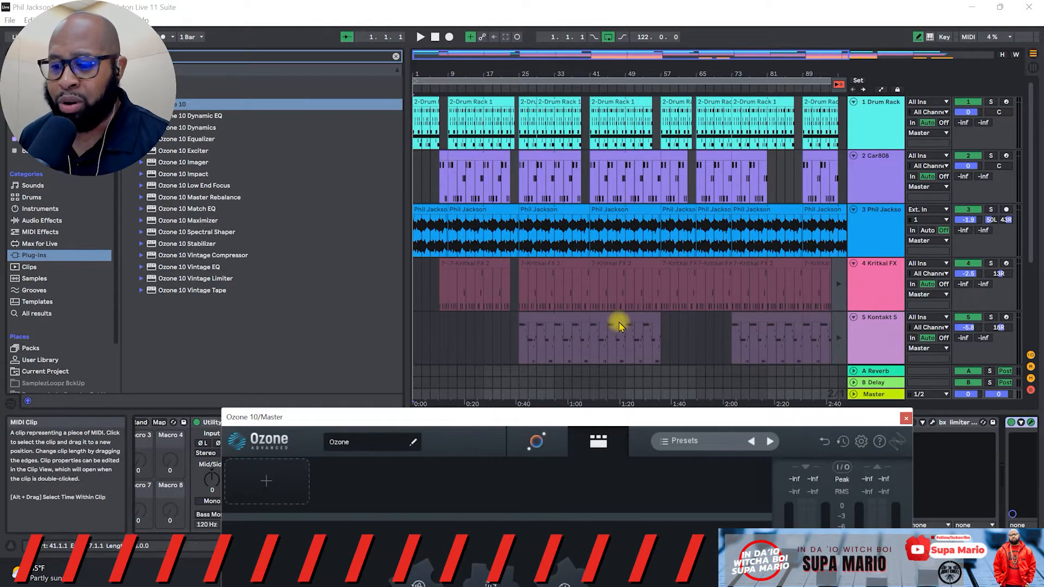
{"action": "scroll", "coordinate": [620, 325], "scroll_direction": "down", "scroll_amount": 5}
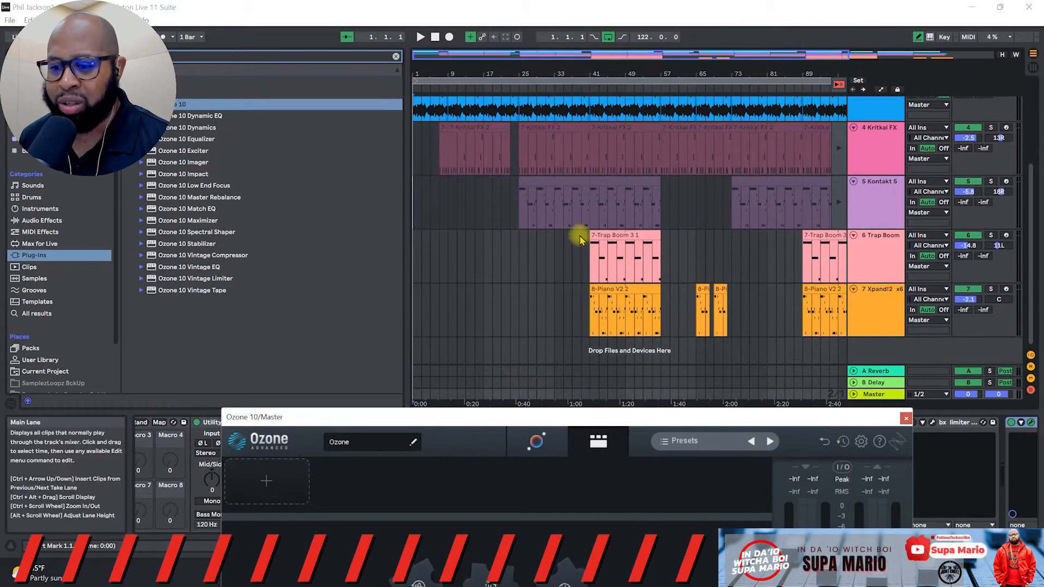
{"action": "left_click", "coordinate": [591, 242]}
{"action": "key", "text": "space"}
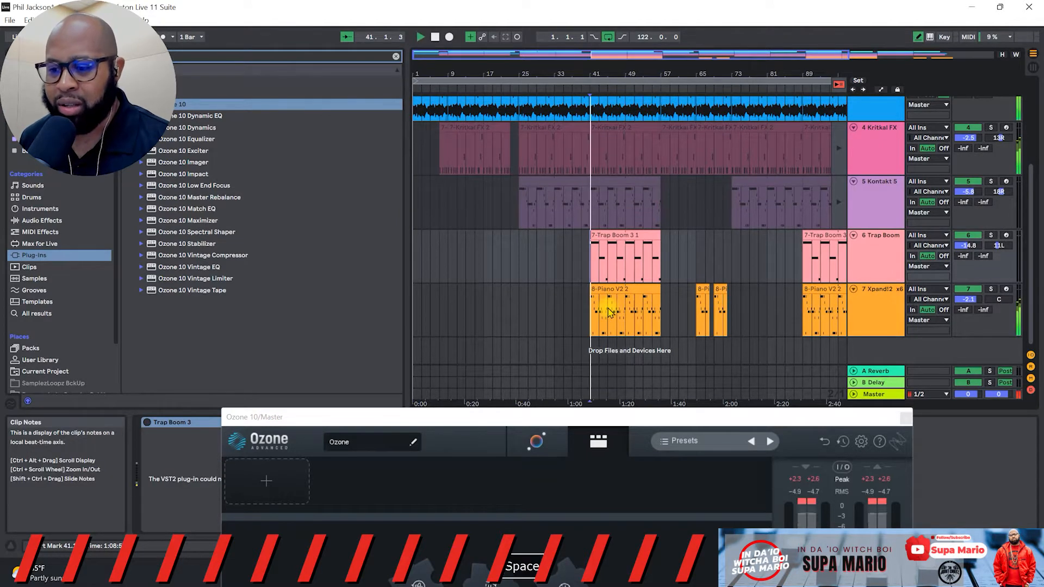
{"action": "scroll", "coordinate": [661, 398], "scroll_direction": "up", "scroll_amount": 5}
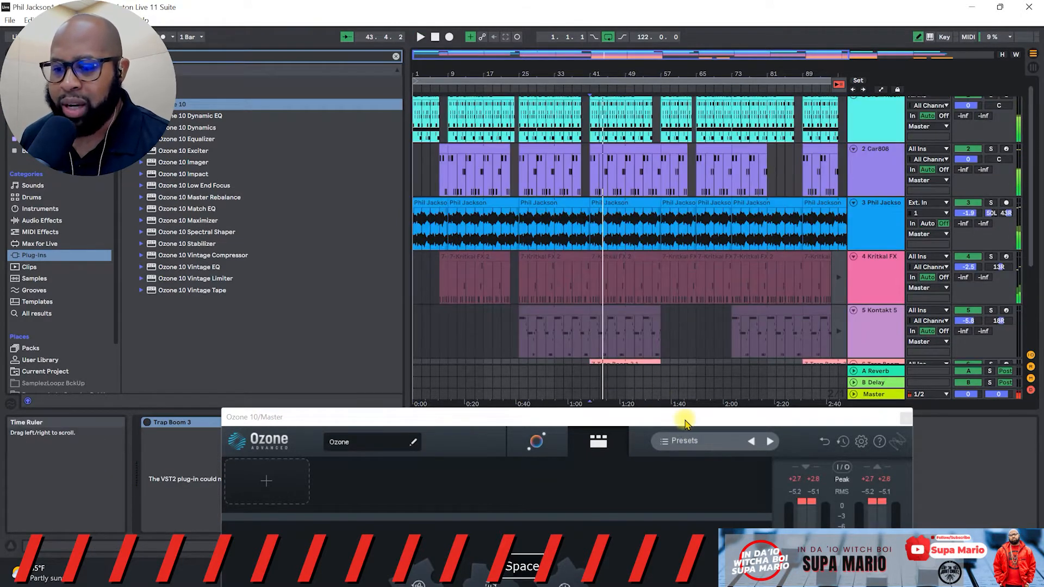
{"action": "scroll", "coordinate": [622, 351], "scroll_direction": "down", "scroll_amount": 4}
{"action": "left_click", "coordinate": [582, 303]}
{"action": "left_click", "coordinate": [588, 305]}
Run Ozone's Assistant and play the track from bar 41 until it finishes analysing the audio.
{"action": "mouse_move", "coordinate": [611, 417]}
{"action": "left_mouse_down"}
{"action": "mouse_move", "coordinate": [592, 171]}
{"action": "mouse_move", "coordinate": [606, 96]}
{"action": "left_mouse_up"}
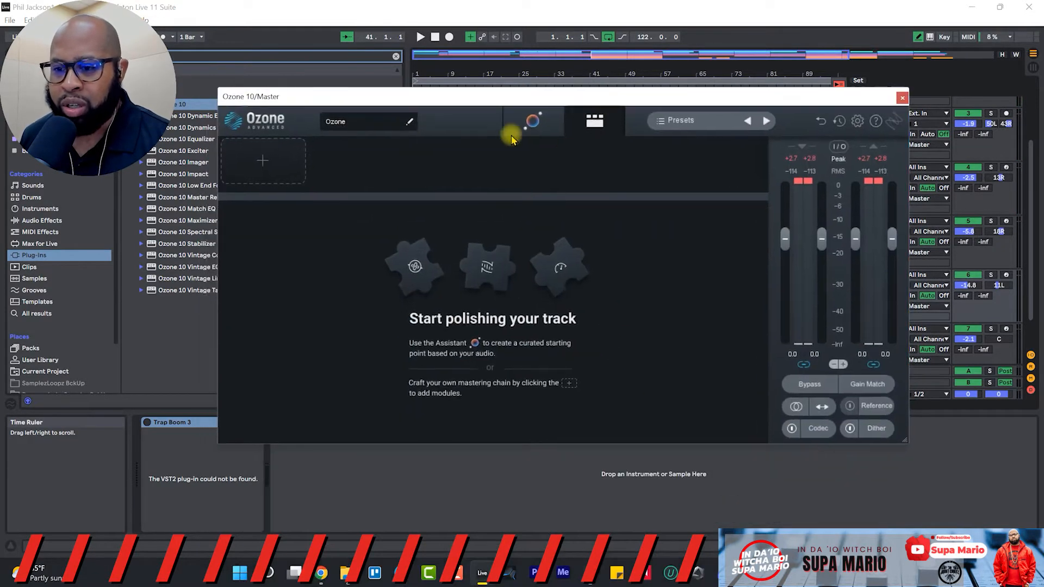
{"action": "left_click", "coordinate": [532, 121]}
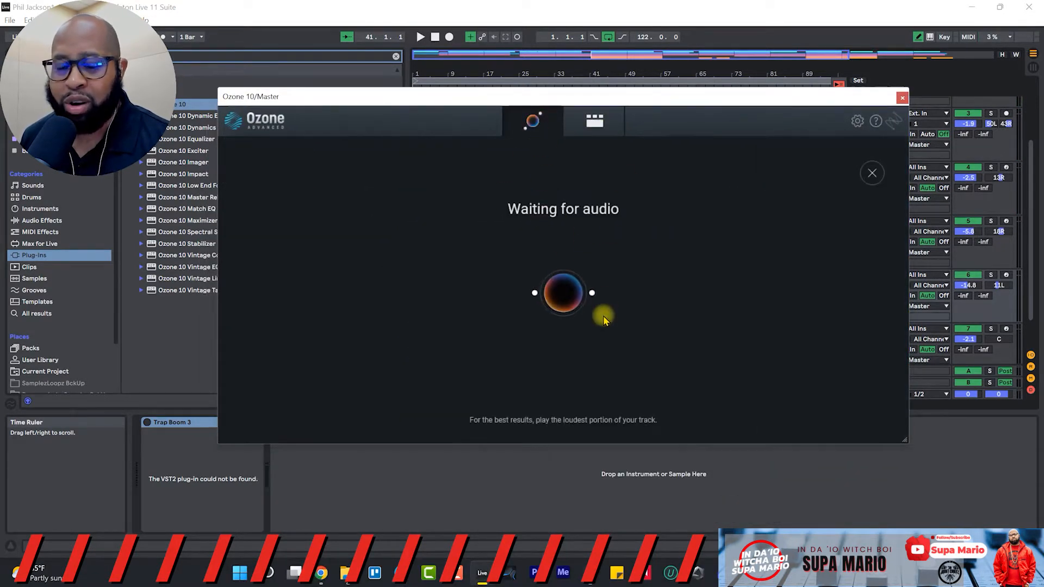
{"action": "key", "text": "space"}
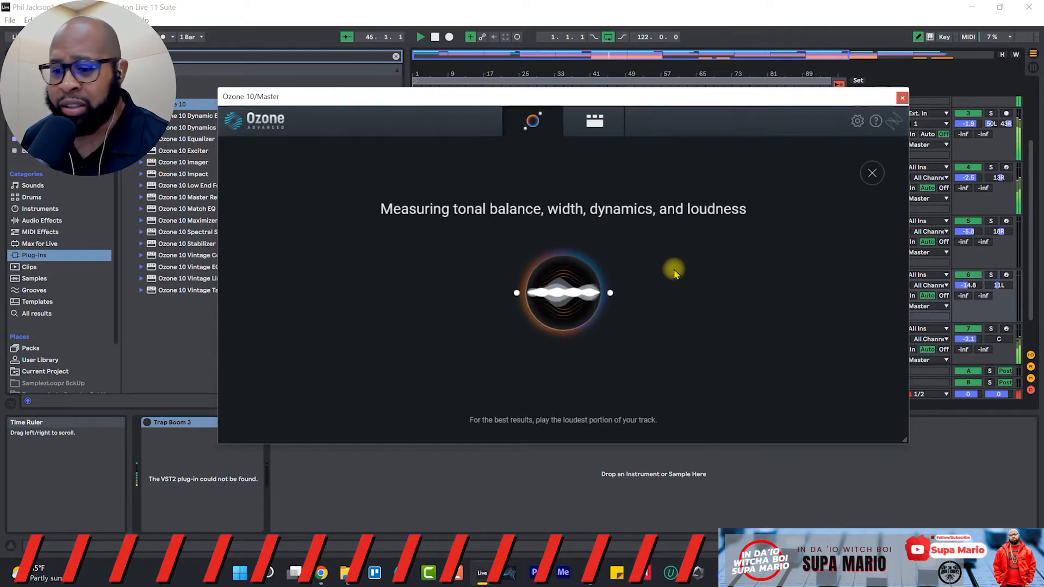
{"action": "key", "text": "space"}
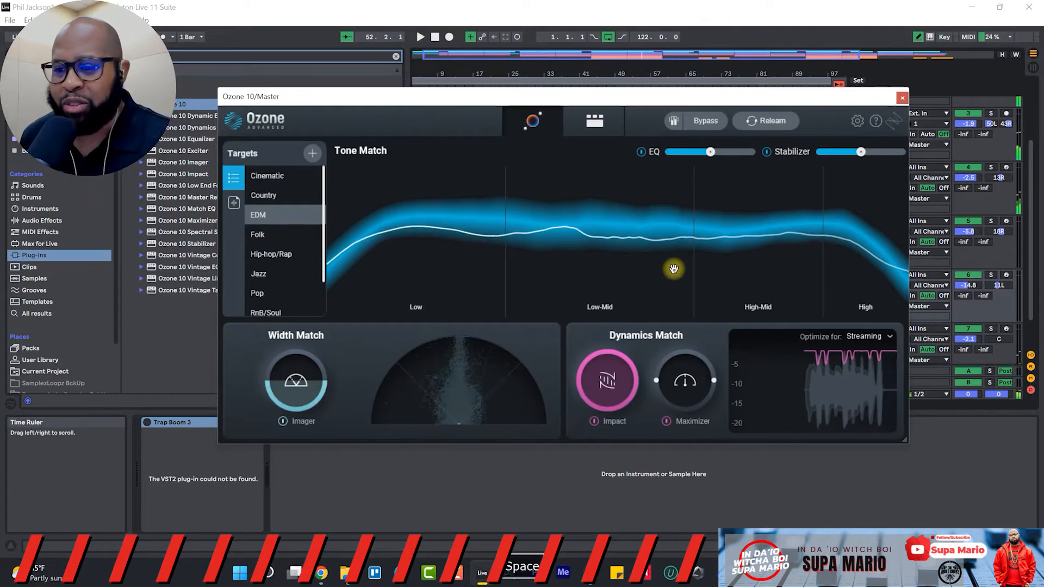
Select Hip-hop/Rap as the Tone Match target and keep the dynamics optimized for Streaming.
{"action": "left_click_drag", "start_coordinate": [692, 99], "coordinate": [670, 153]}
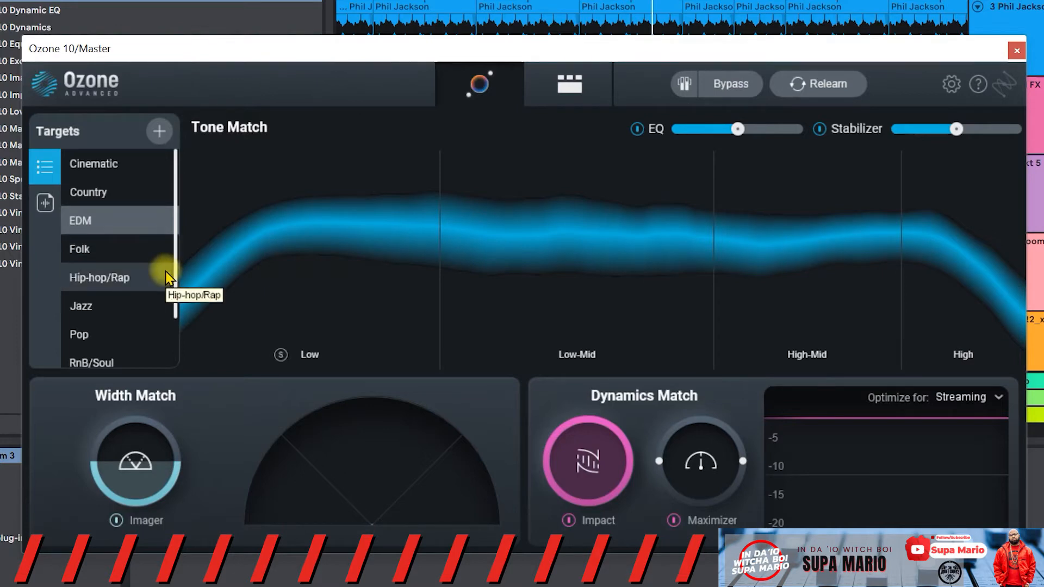
{"action": "left_click", "coordinate": [120, 280]}
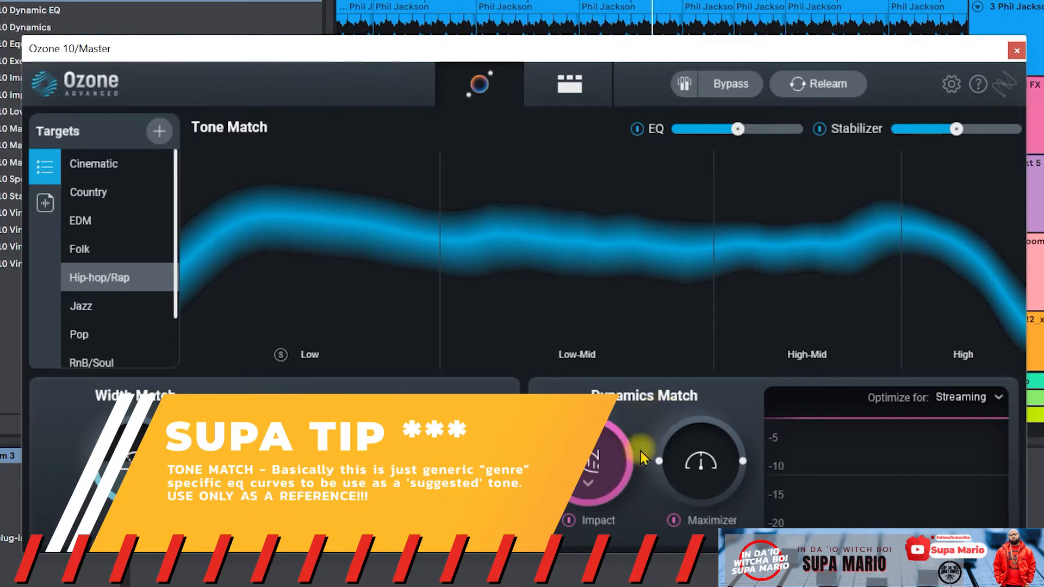
{"action": "left_click", "coordinate": [990, 399]}
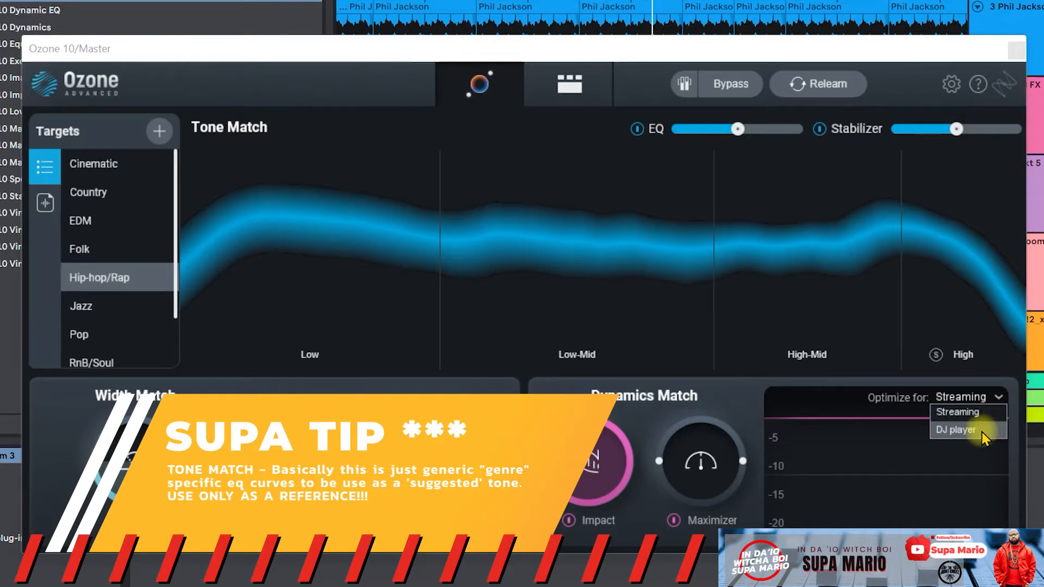
{"action": "left_click", "coordinate": [983, 413]}
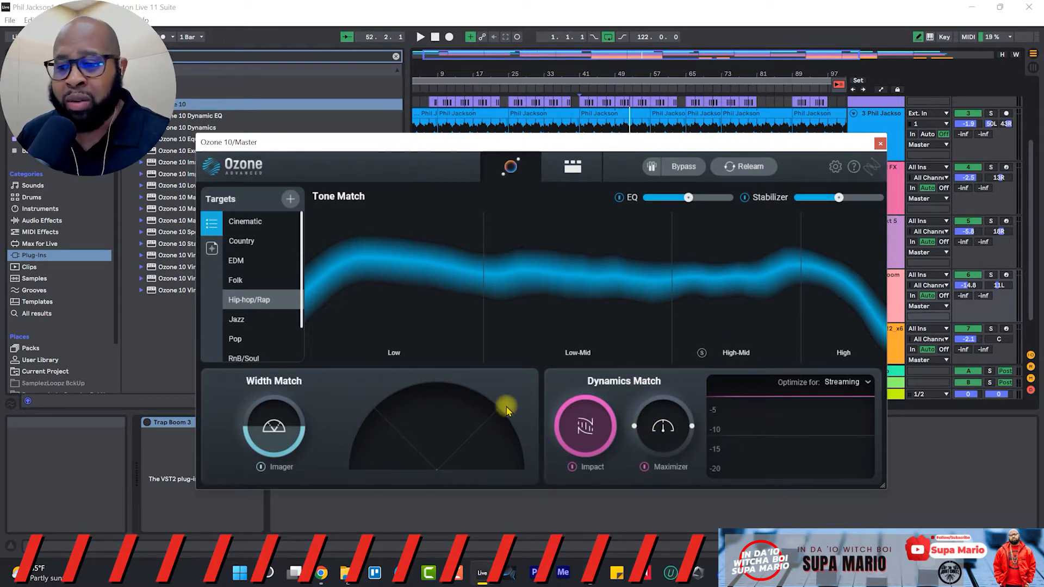
Slightly lower the EQ and Stabilizer amounts in Tone Match.
{"action": "mouse_move", "coordinate": [688, 198]}
{"action": "left_mouse_down"}
{"action": "mouse_move", "coordinate": [722, 198]}
{"action": "mouse_move", "coordinate": [657, 199]}
{"action": "mouse_move", "coordinate": [687, 206]}
{"action": "left_mouse_up"}
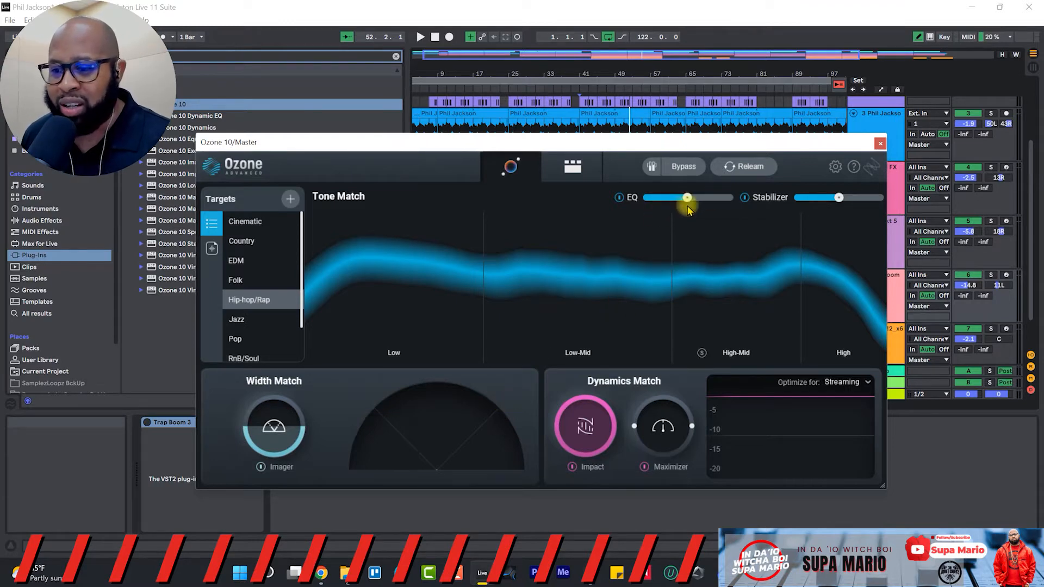
{"action": "left_click_drag", "start_coordinate": [840, 198], "coordinate": [832, 203]}
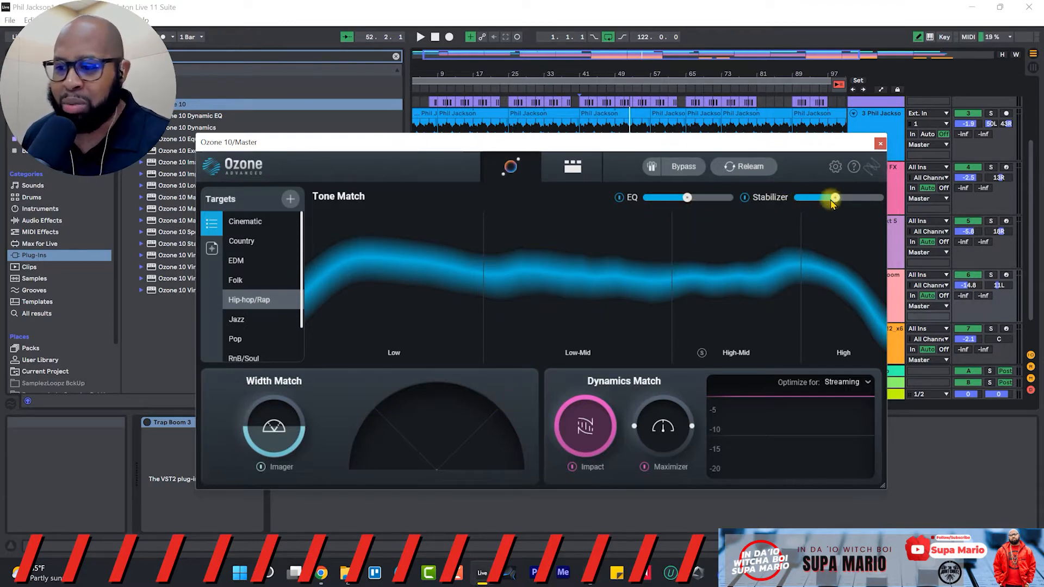
Switch to the detailed module view and examine the Stabilizer, Impact, Imager, Dynamic EQ, Maximizer and Equalizer 1 settings created by the Assistant.
{"action": "left_click", "coordinate": [554, 160]}
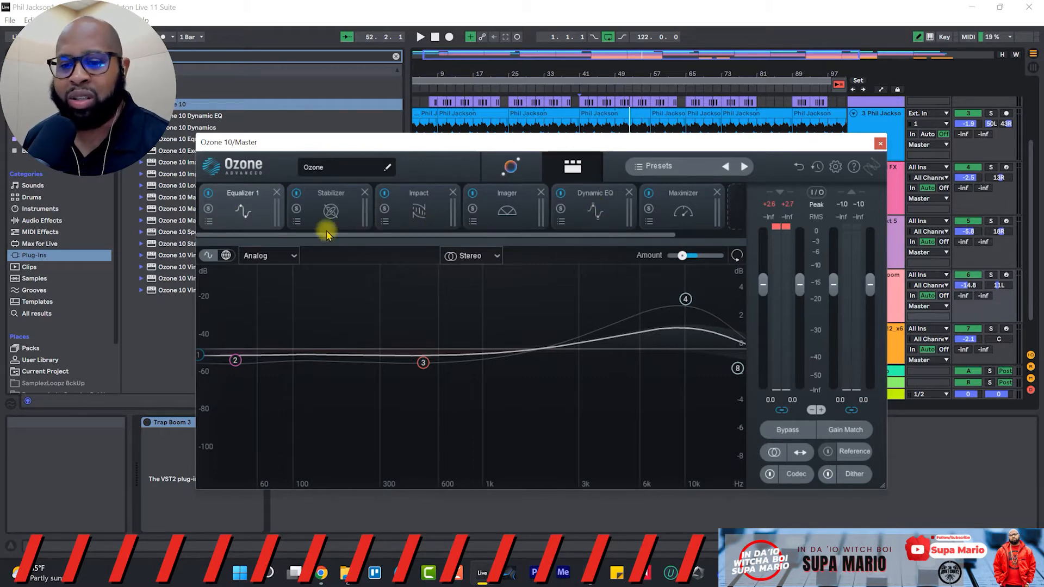
{"action": "left_click", "coordinate": [427, 211]}
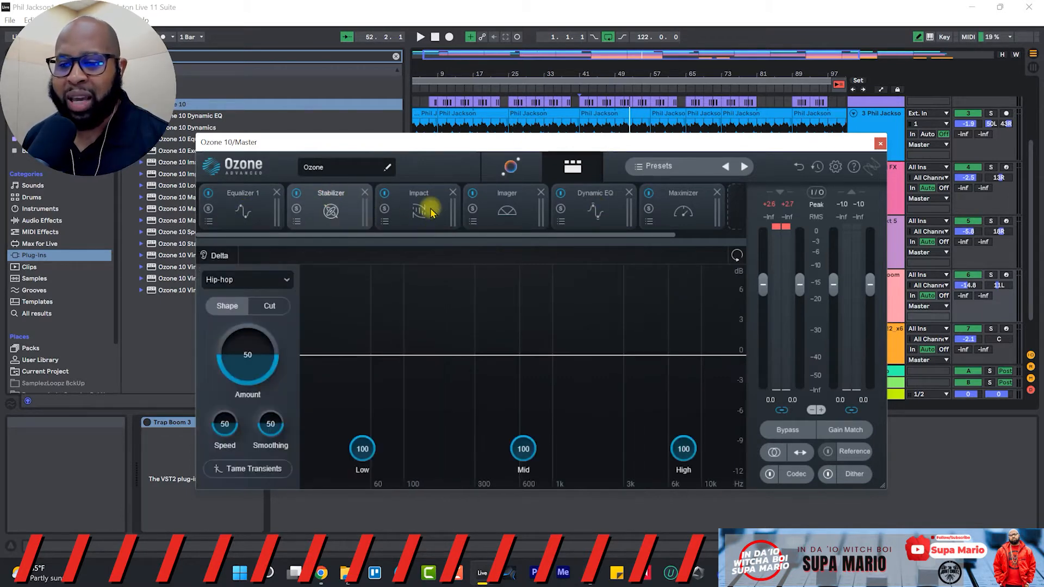
{"action": "left_click", "coordinate": [436, 199]}
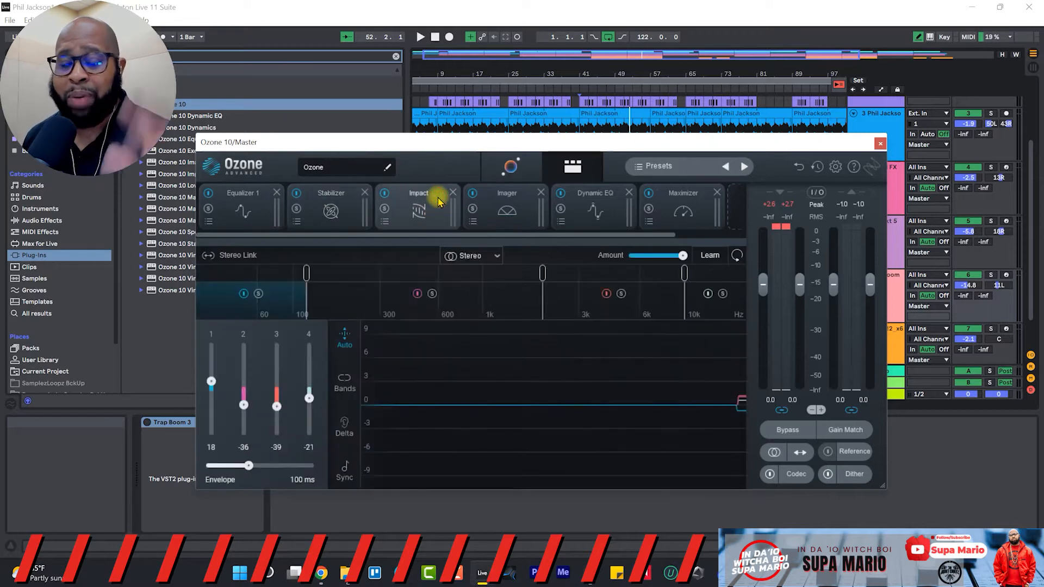
{"action": "left_click", "coordinate": [503, 210]}
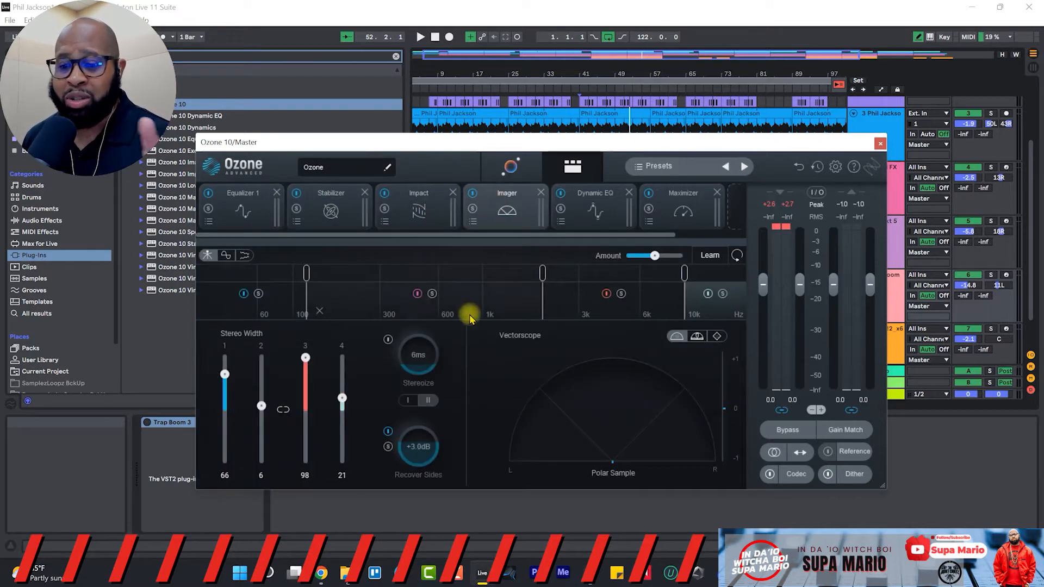
{"action": "left_click", "coordinate": [598, 211]}
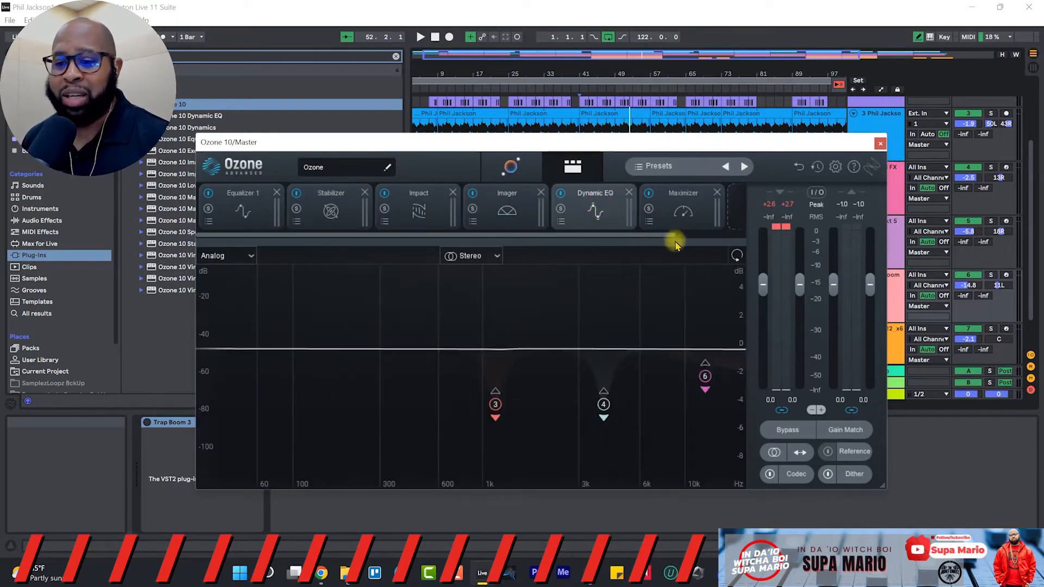
{"action": "left_click", "coordinate": [676, 205]}
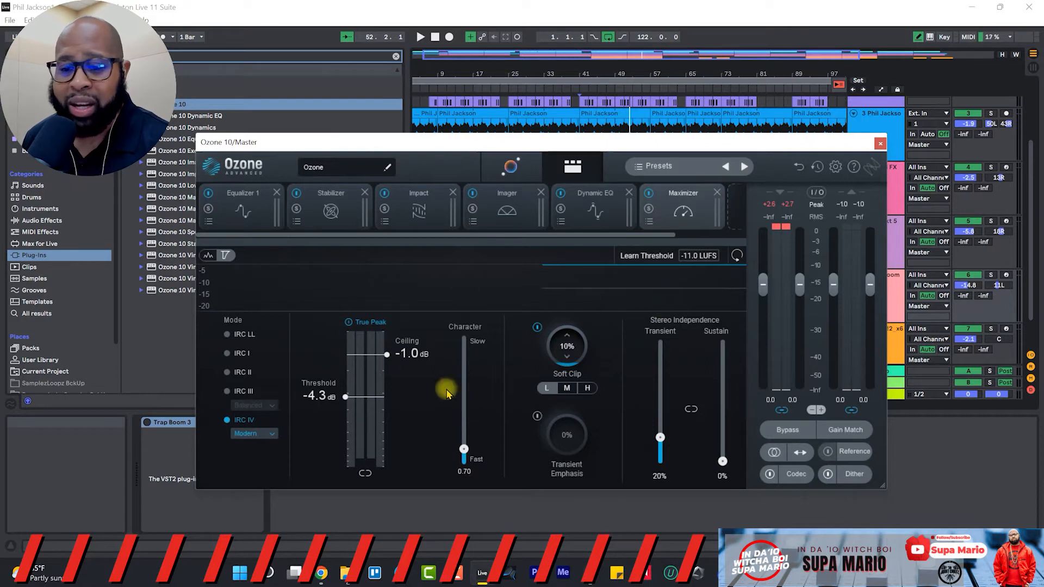
{"action": "left_click", "coordinate": [244, 209]}
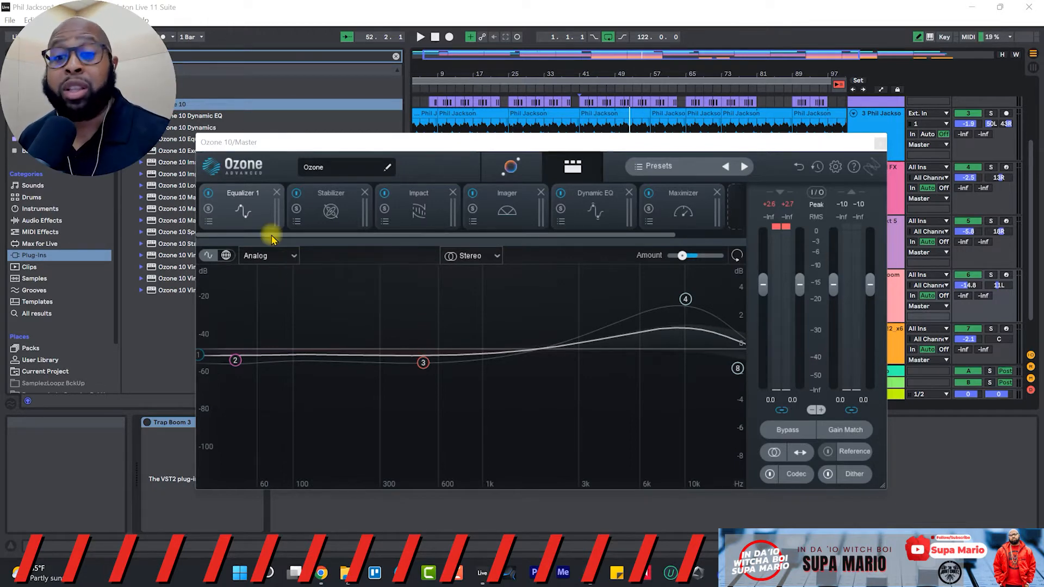
Try the All-Purpose target in the Stabilizer module, and switch it back to Hip-hop.
{"action": "left_click", "coordinate": [318, 217]}
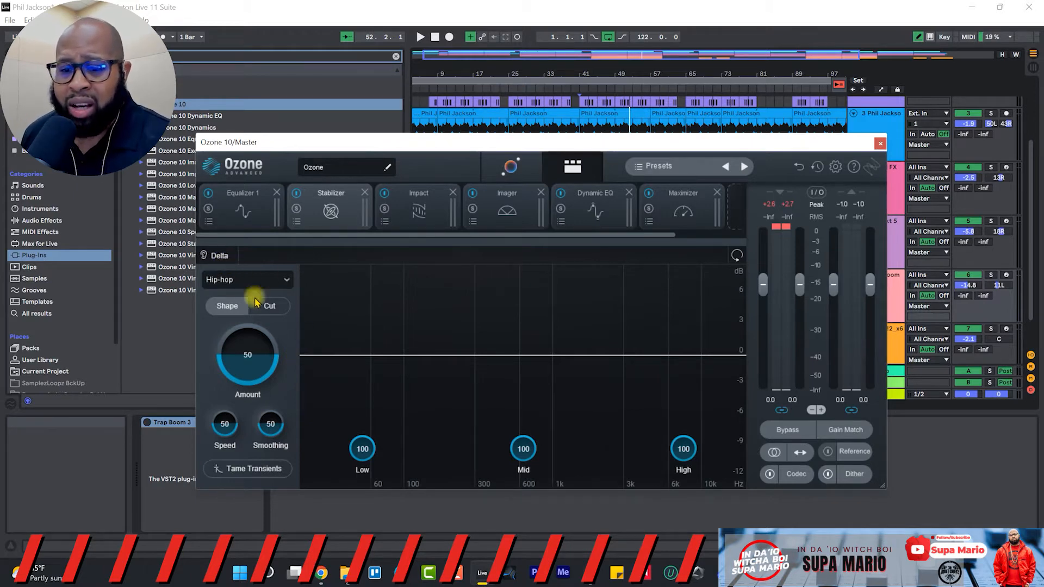
{"action": "left_click", "coordinate": [288, 281]}
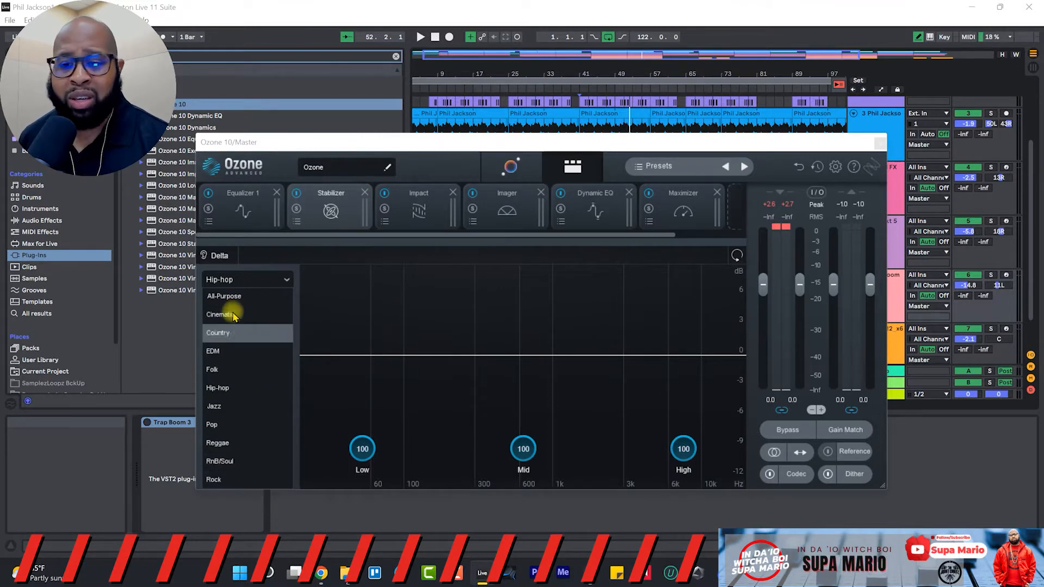
{"action": "left_click", "coordinate": [234, 295]}
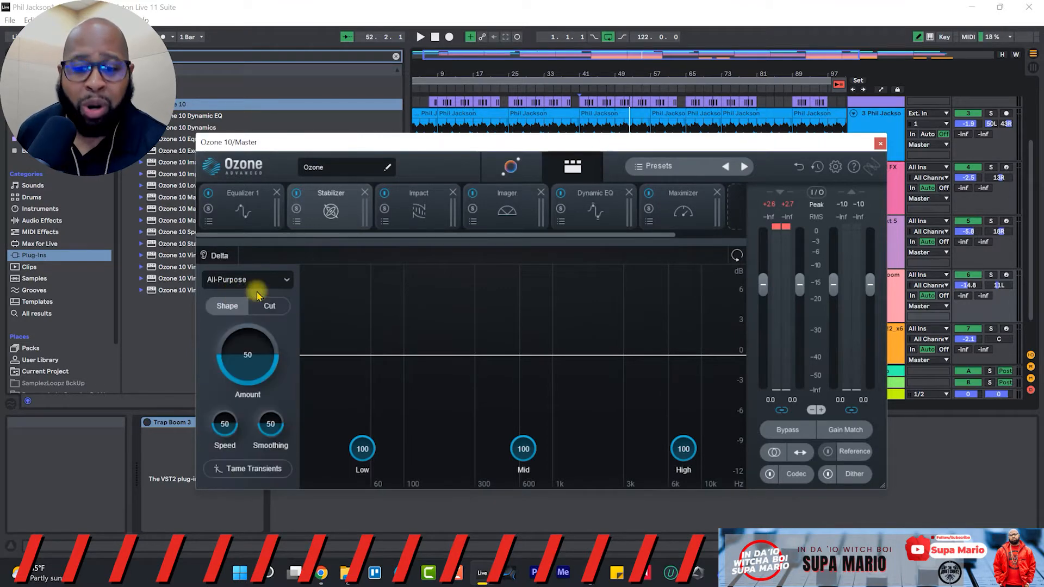
{"action": "left_click", "coordinate": [287, 282]}
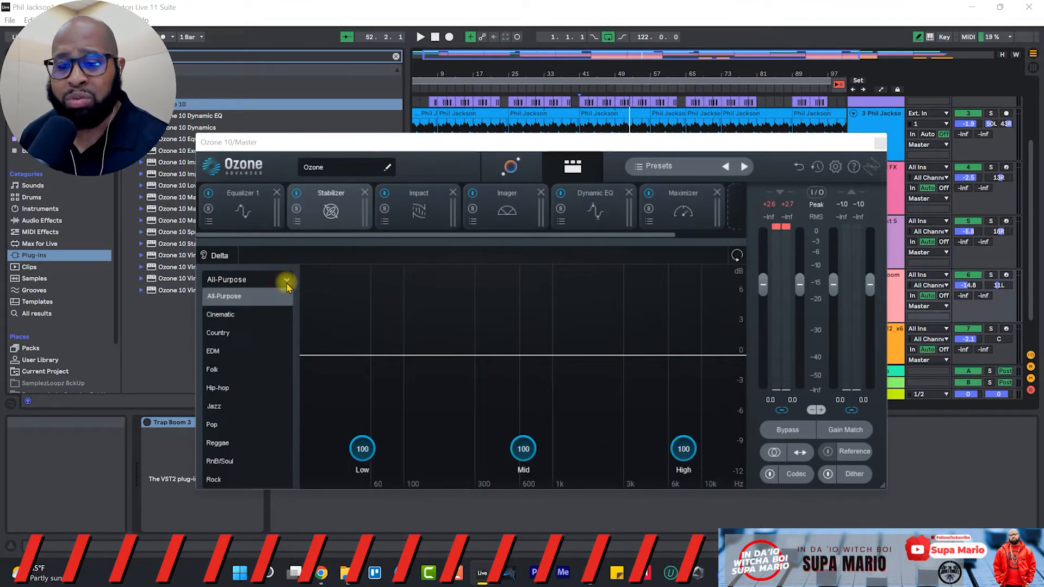
{"action": "left_click", "coordinate": [260, 388]}
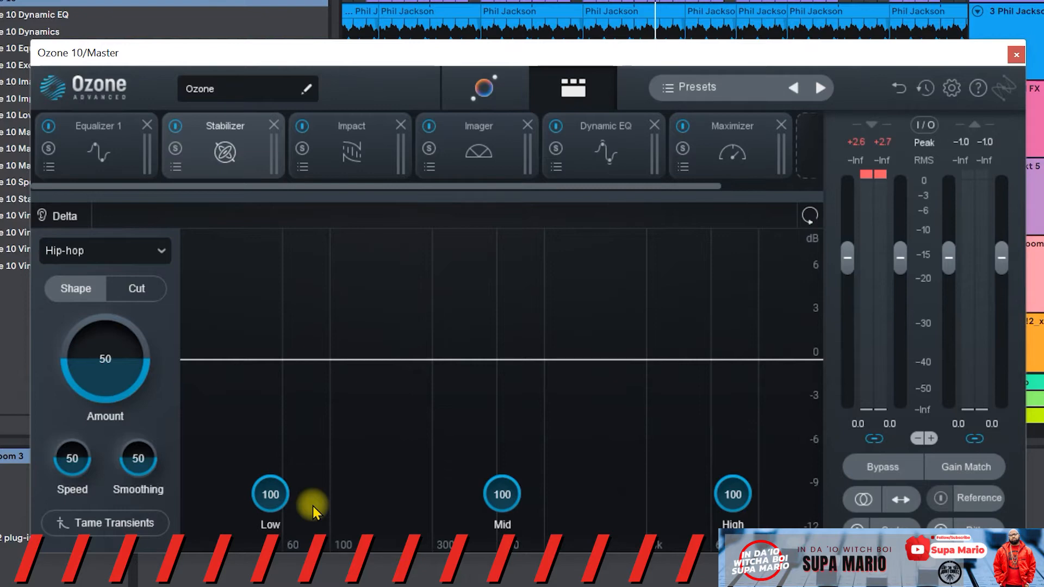
{"action": "left_click", "coordinate": [111, 523]}
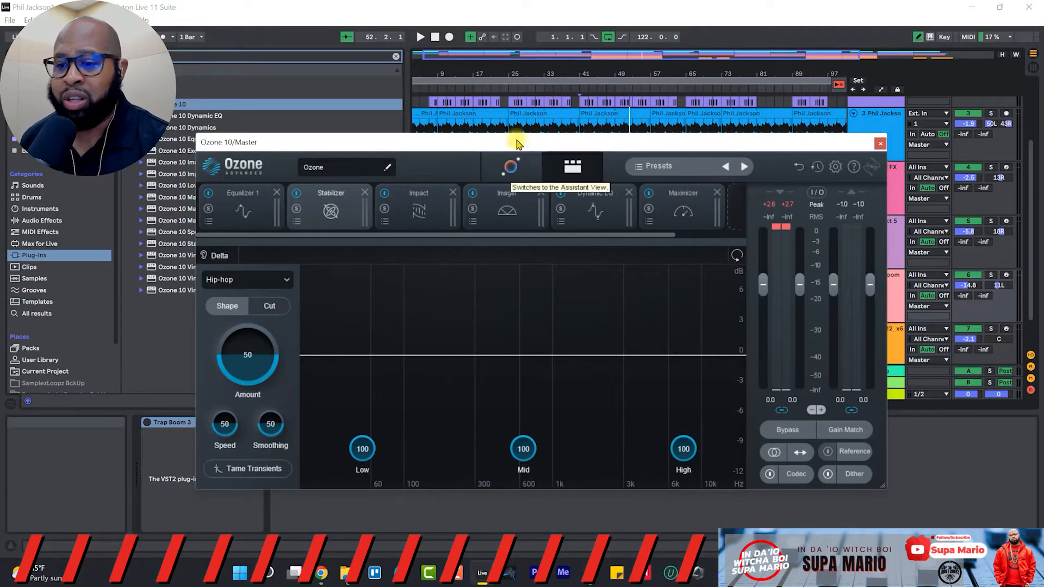
Play the track from bar 41 in short passes and watch how the Stabilizer curve reacts.
{"action": "mouse_move", "coordinate": [532, 148]}
{"action": "left_mouse_down"}
{"action": "mouse_move", "coordinate": [590, 365]}
{"action": "mouse_move", "coordinate": [533, 100]}
{"action": "left_mouse_up"}
{"action": "left_click", "coordinate": [585, 304]}
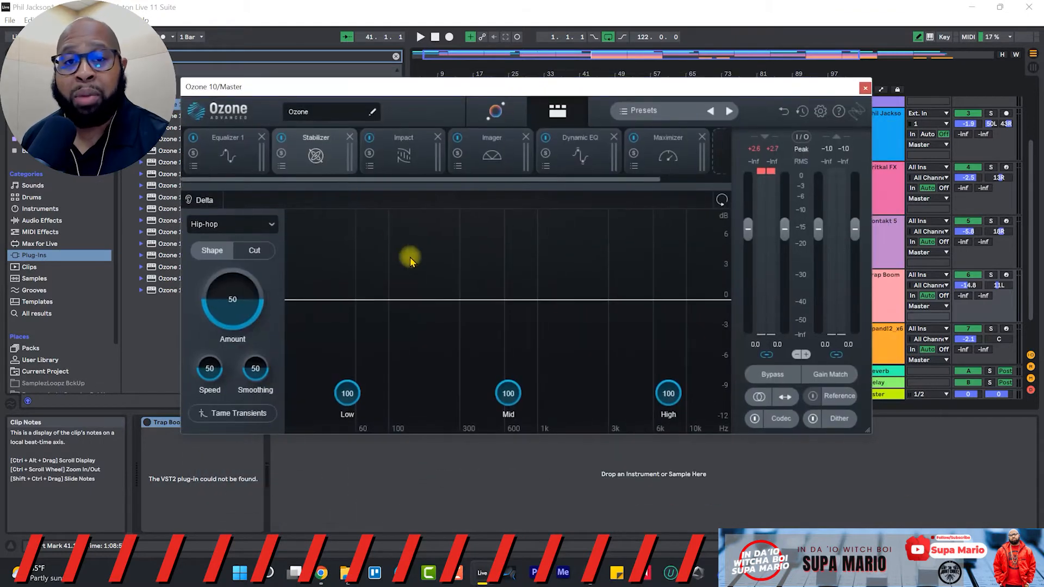
{"action": "key", "text": "space"}
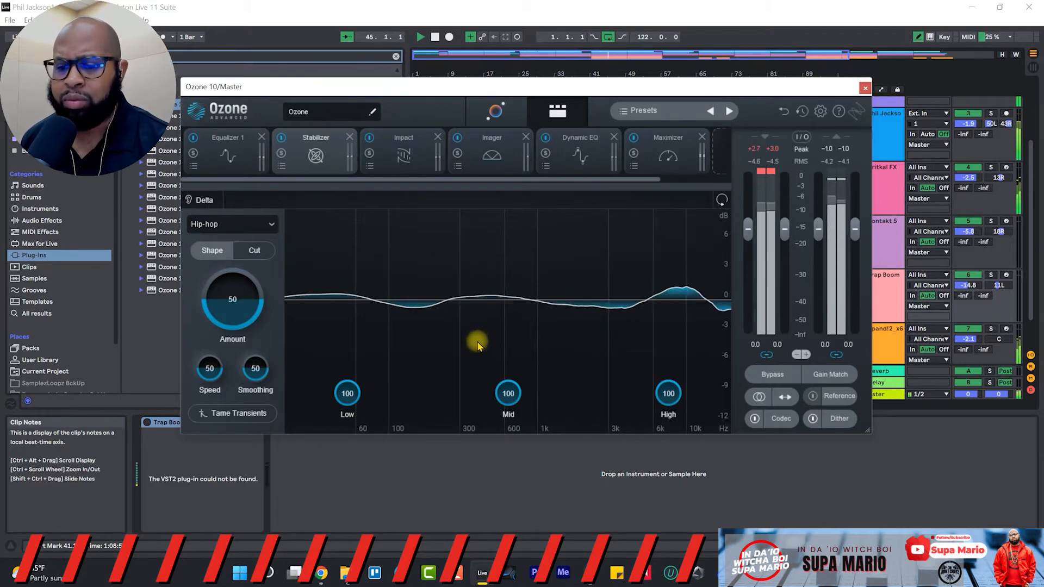
{"action": "key", "text": "space"}
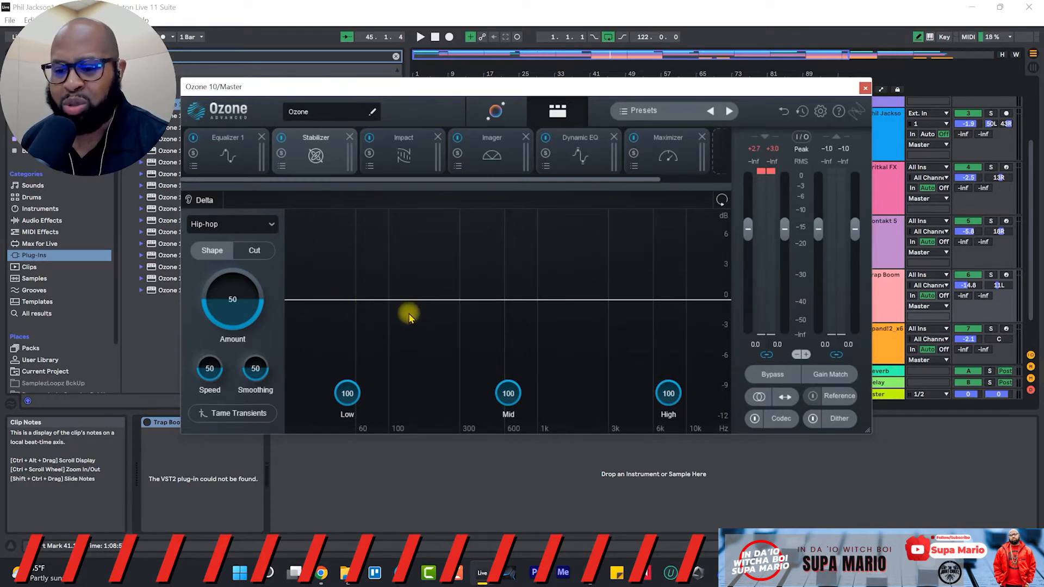
{"action": "key", "text": "space"}
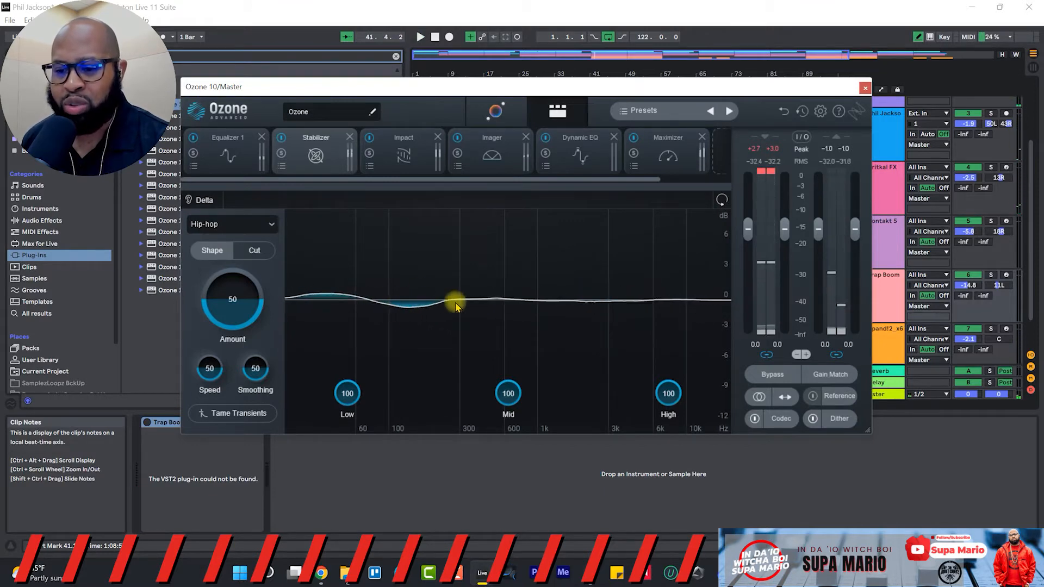
Play the track from bar 41 in short passes, trying the Stabilizer's High band control while checking its Low, Mid and High bands.
{"action": "key", "text": "space"}
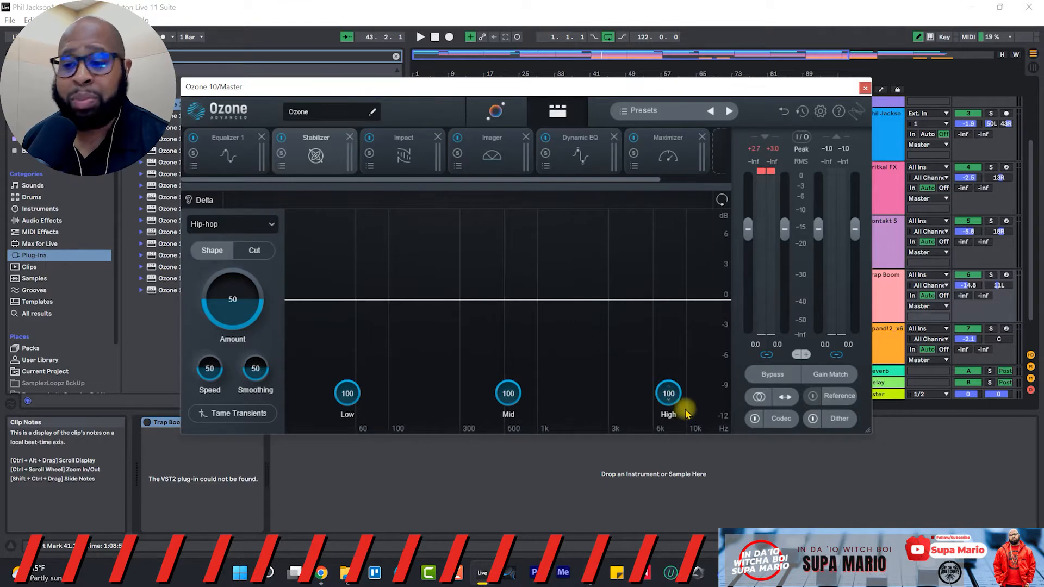
{"action": "key", "text": "space"}
{"action": "left_click_drag", "start_coordinate": [673, 404], "coordinate": [657, 299]}
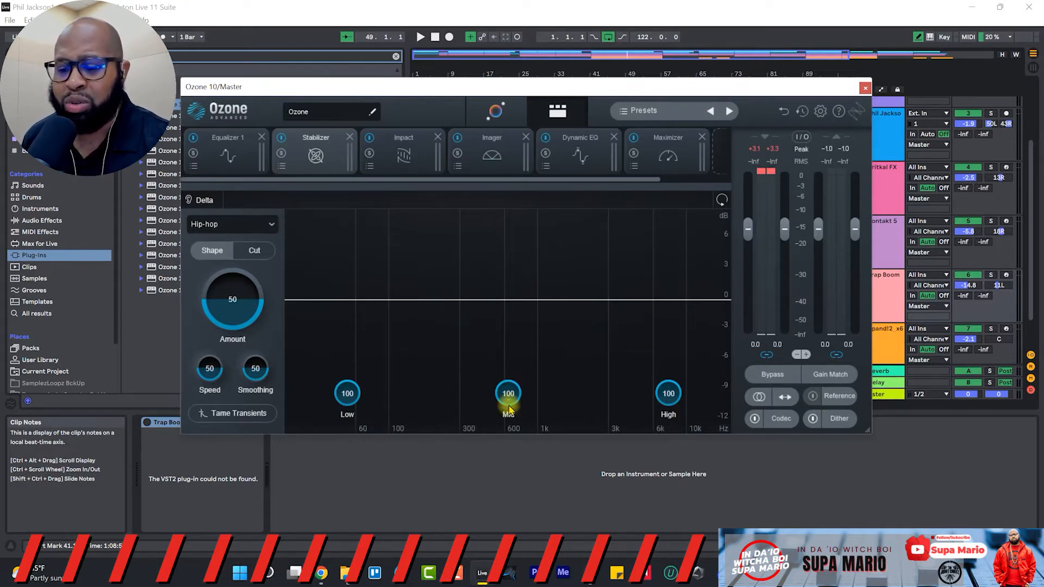
{"action": "key", "text": "space"}
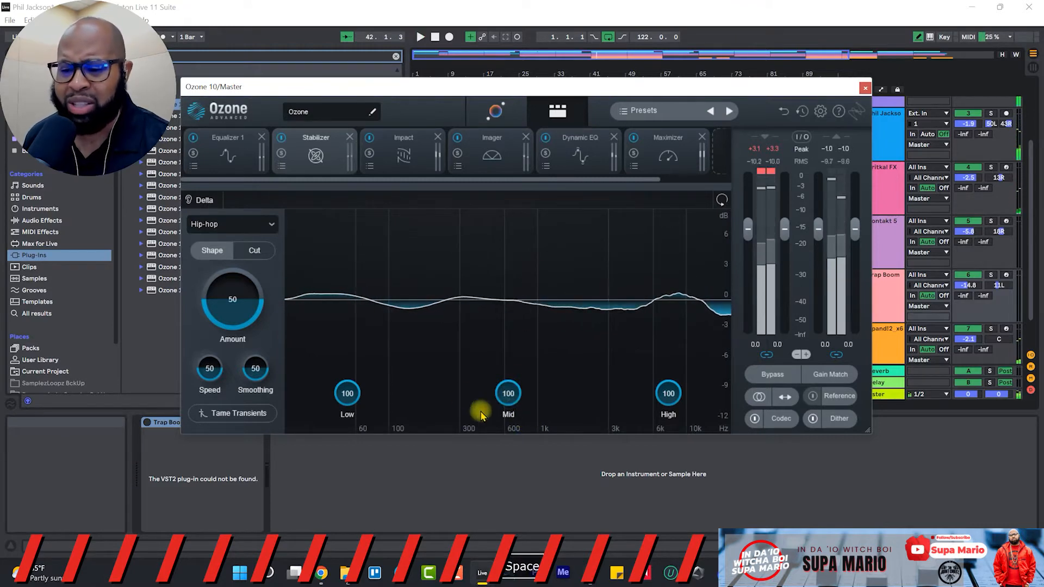
{"action": "key", "text": "space"}
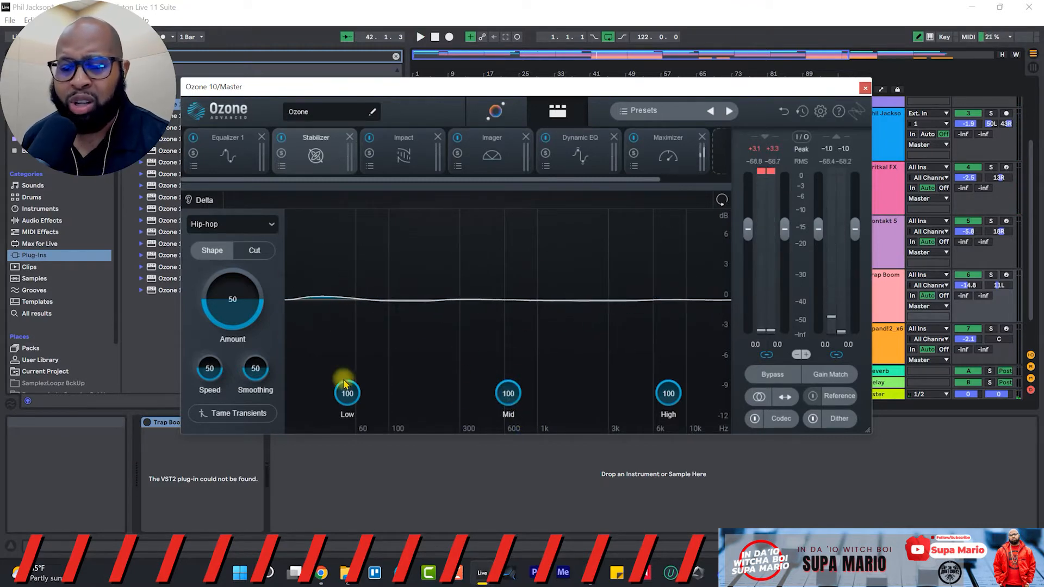
Try the Stabilizer's Low band at 0 while the track plays, and restore it to 100.
{"action": "mouse_move", "coordinate": [347, 392]}
{"action": "left_mouse_down"}
{"action": "mouse_move", "coordinate": [354, 482]}
{"action": "mouse_move", "coordinate": [348, 403]}
{"action": "left_mouse_up"}
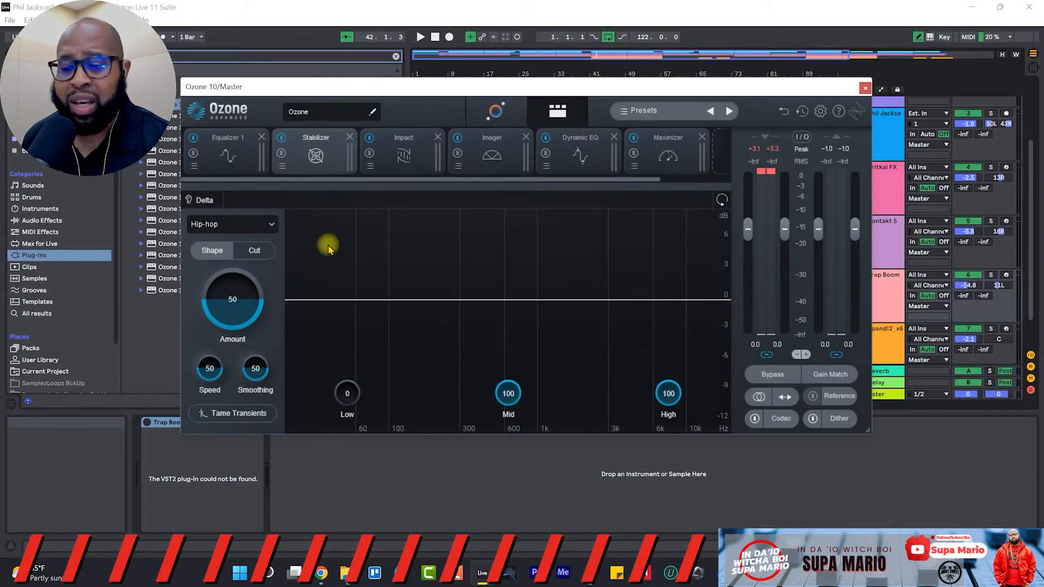
{"action": "key", "text": "space"}
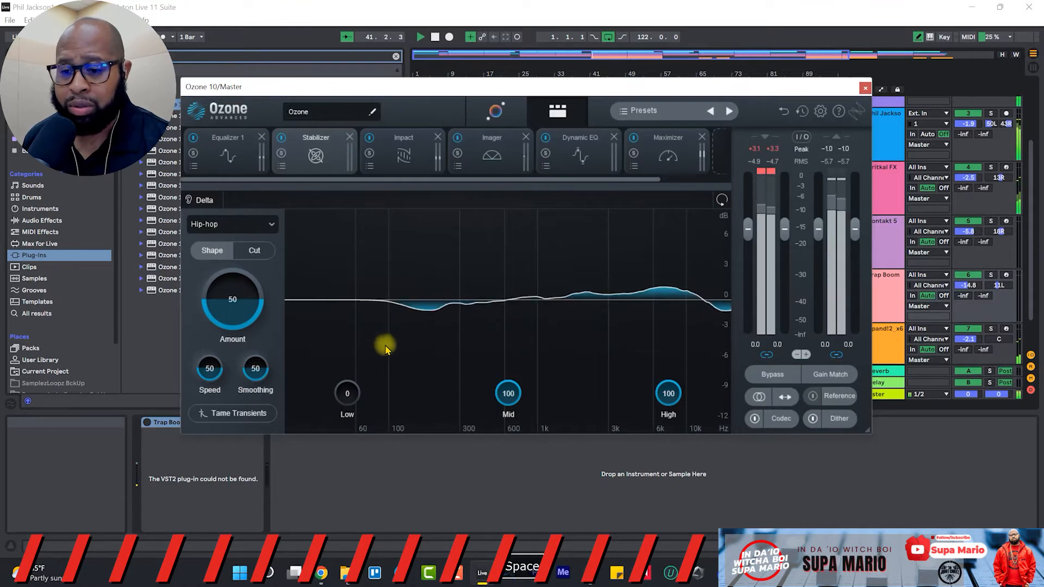
{"action": "left_click_drag", "start_coordinate": [345, 397], "coordinate": [345, 243]}
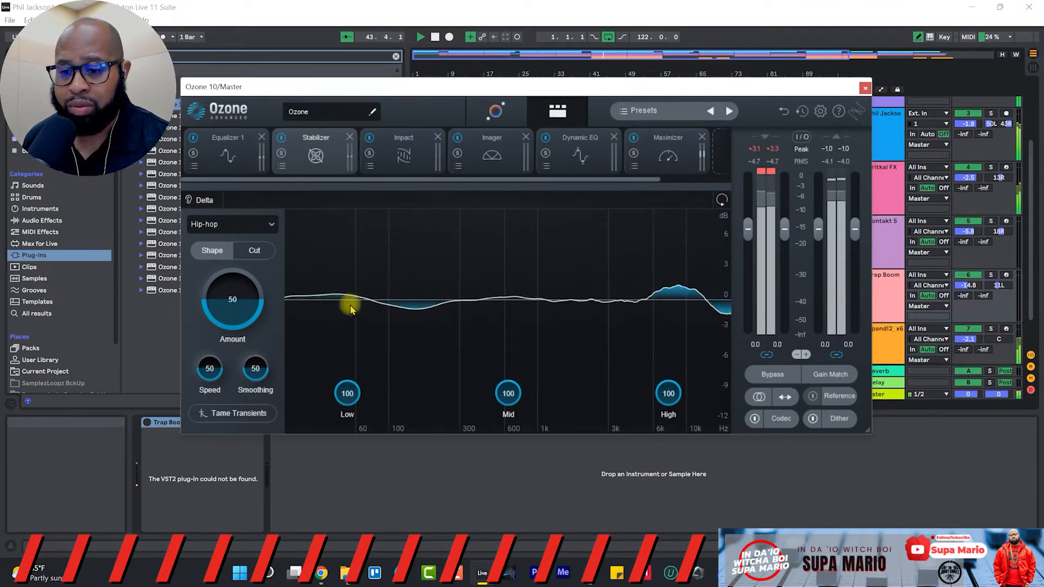
{"action": "key", "text": "space"}
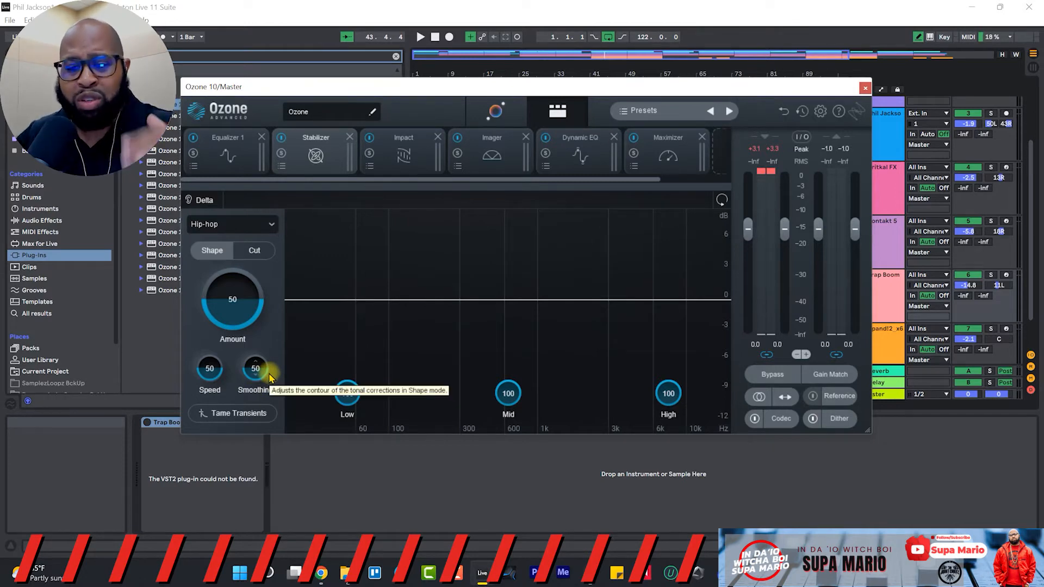
Audition the Stabilizer with Smoothing at 0, and set Smoothing to 38 during playback.
{"action": "left_click_drag", "start_coordinate": [257, 368], "coordinate": [273, 508]}
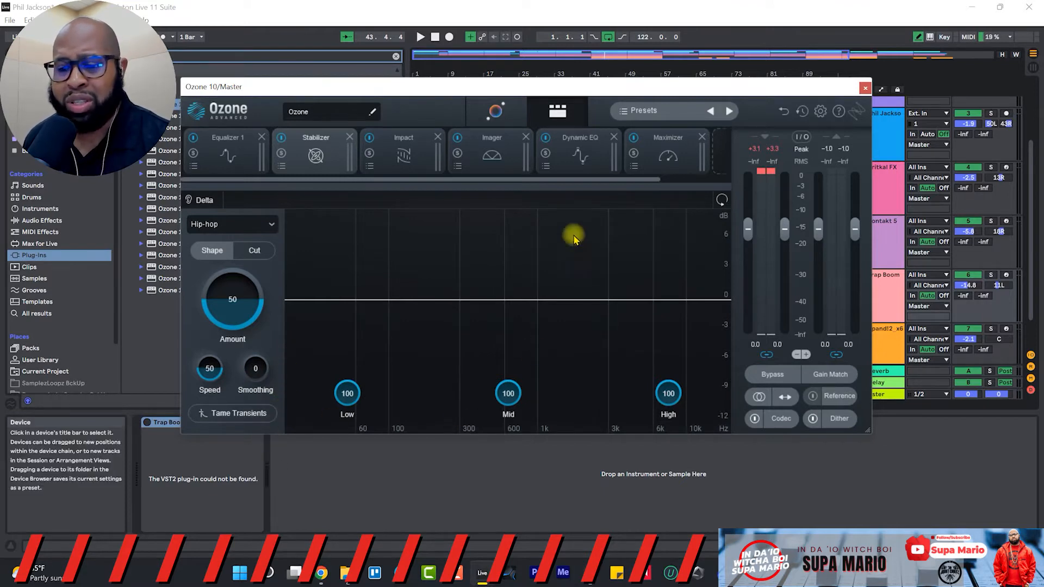
{"action": "key", "text": "space"}
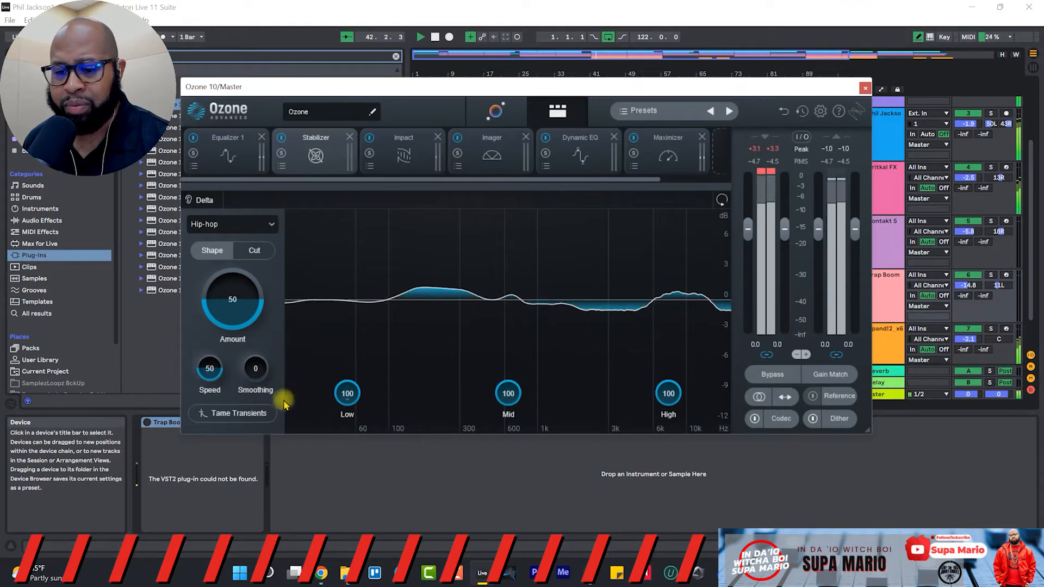
{"action": "left_click_drag", "start_coordinate": [256, 372], "coordinate": [267, 319]}
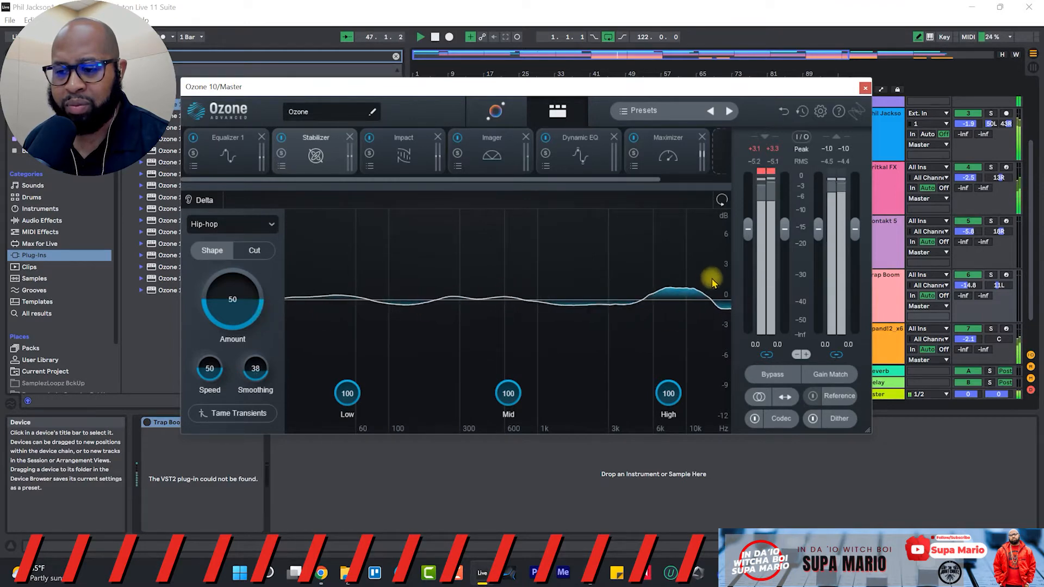
{"action": "key", "text": "space"}
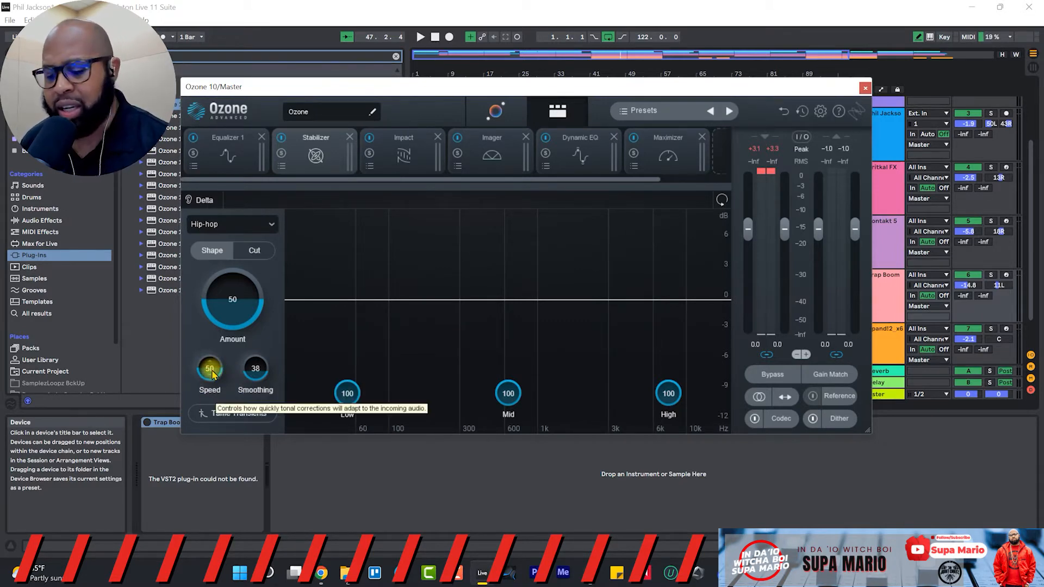
Set the Stabilizer's Speed to 57 and its Amount to 56 while playing the track.
{"action": "key", "text": "space"}
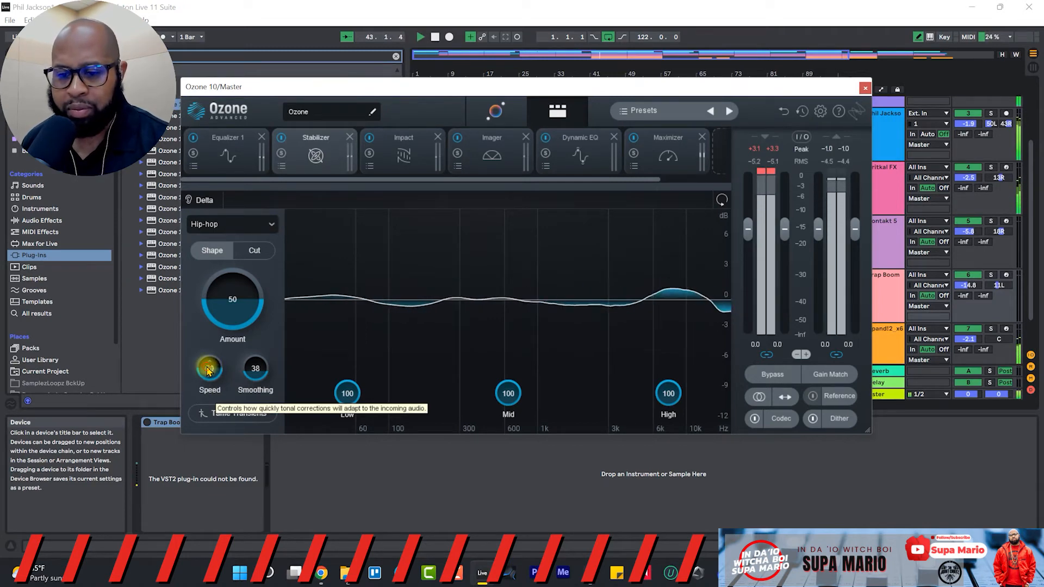
{"action": "left_click_drag", "start_coordinate": [208, 371], "coordinate": [209, 361]}
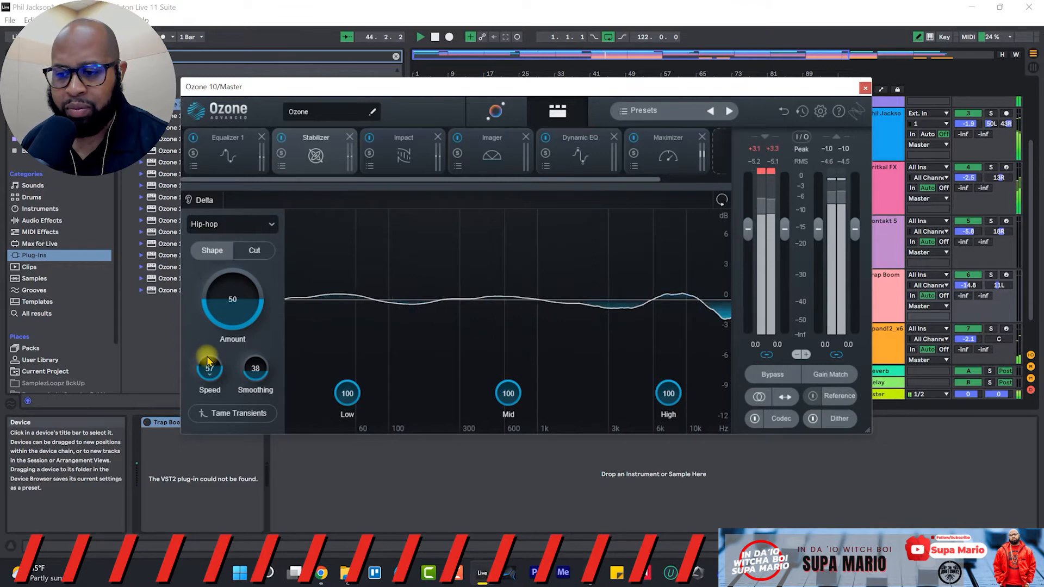
{"action": "key", "text": "space"}
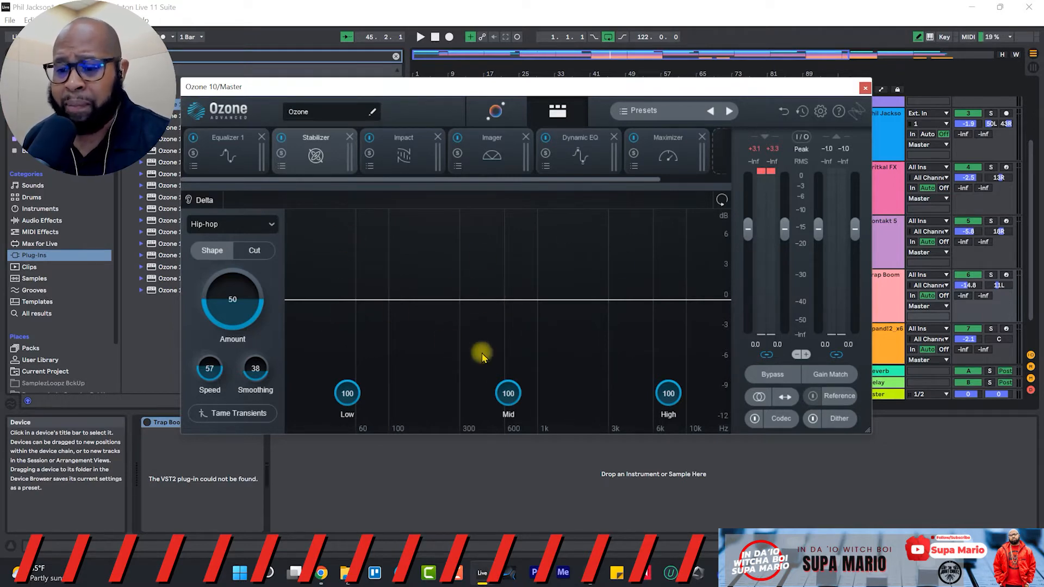
{"action": "key", "text": "space"}
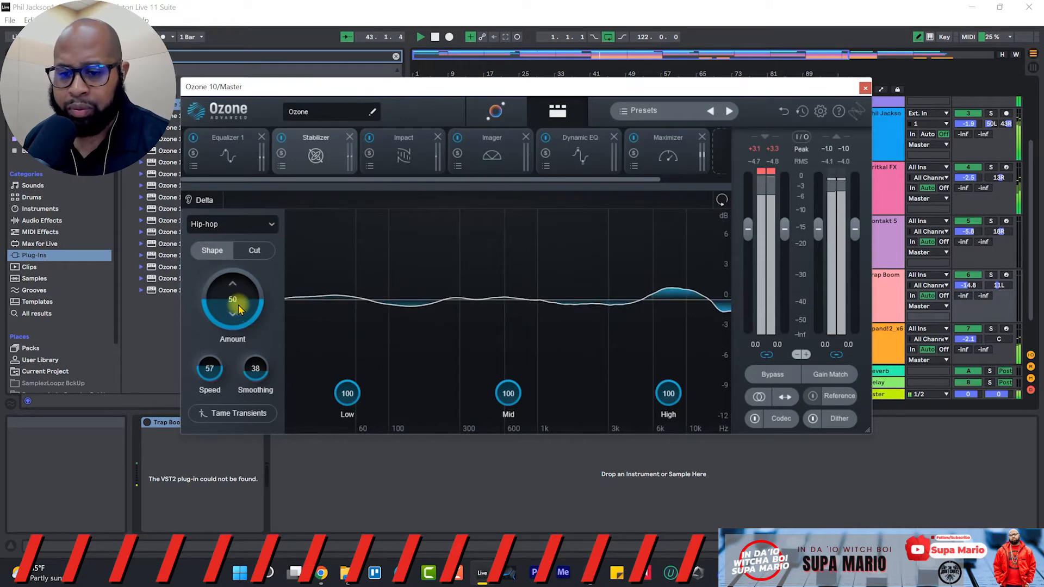
{"action": "left_click_drag", "start_coordinate": [233, 300], "coordinate": [234, 295]}
{"action": "key", "text": "space"}
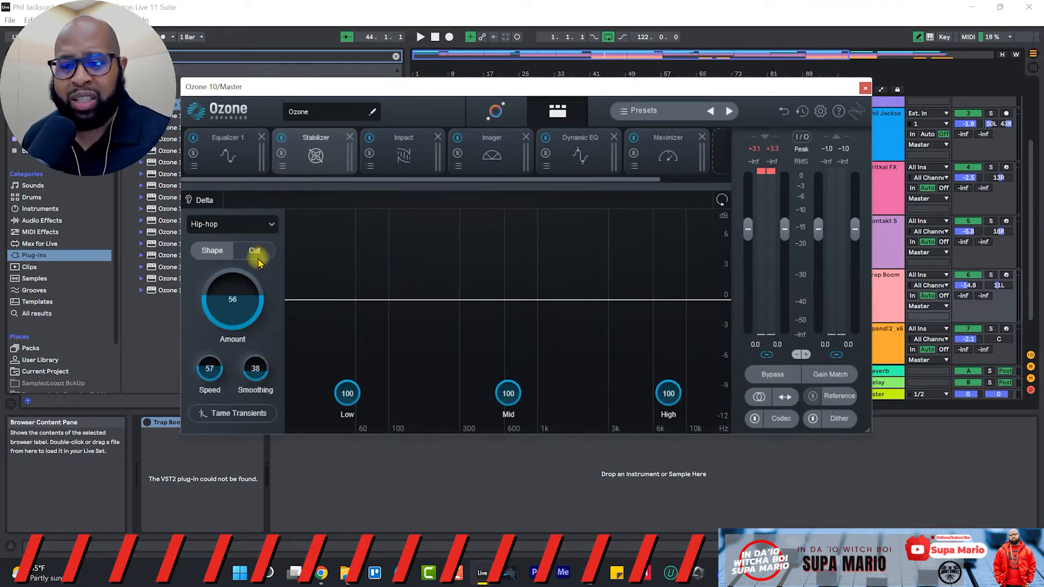
Audition the Stabilizer's Cut mode on the track, and switch it back to Shape mode.
{"action": "left_click", "coordinate": [257, 258]}
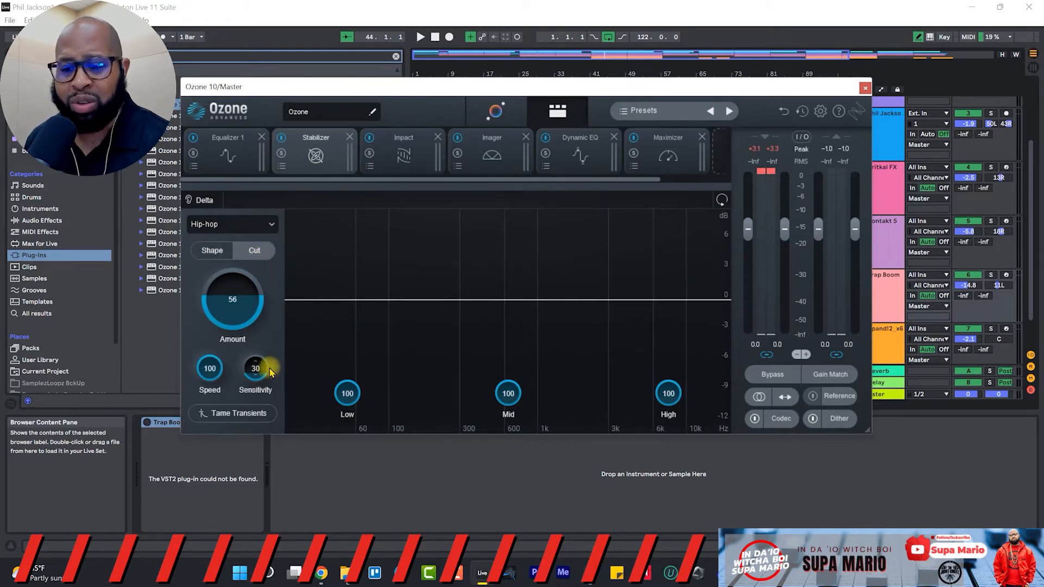
{"action": "key", "text": "space"}
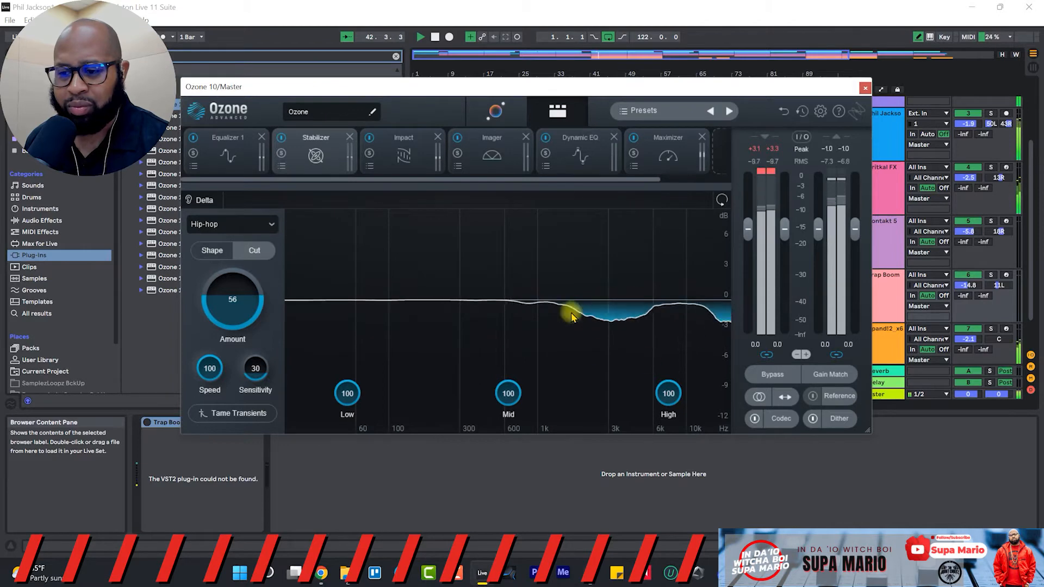
{"action": "key", "text": "space"}
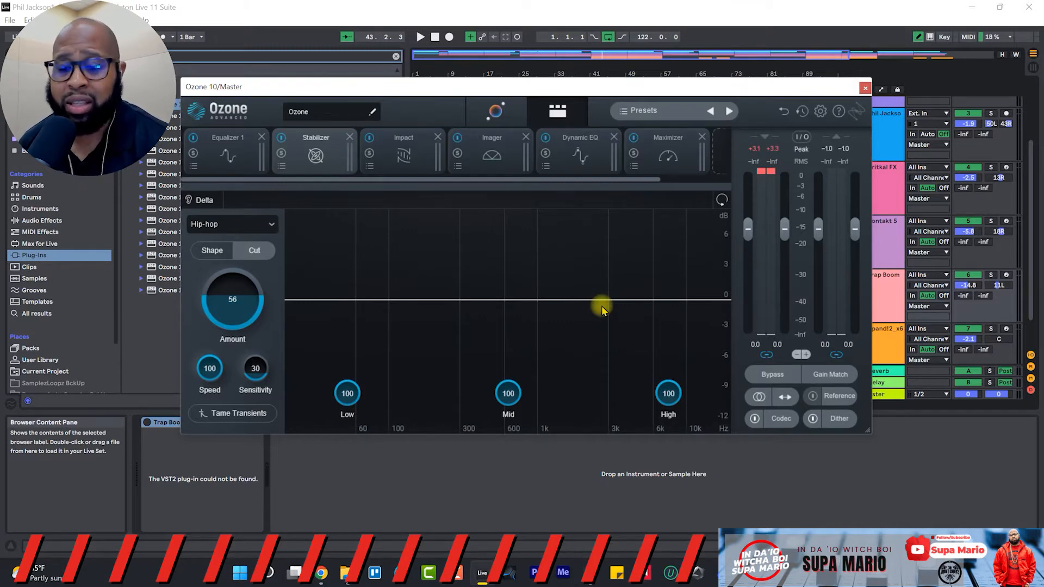
{"action": "left_click", "coordinate": [207, 260]}
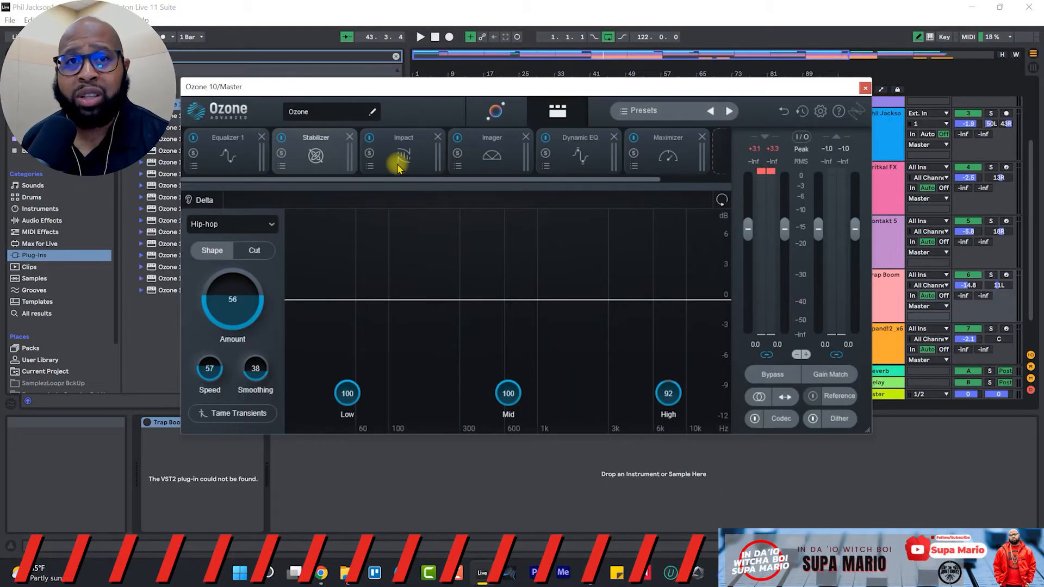
Open the Impact module, examine its four frequency bands and play the track.
{"action": "left_click", "coordinate": [399, 167]}
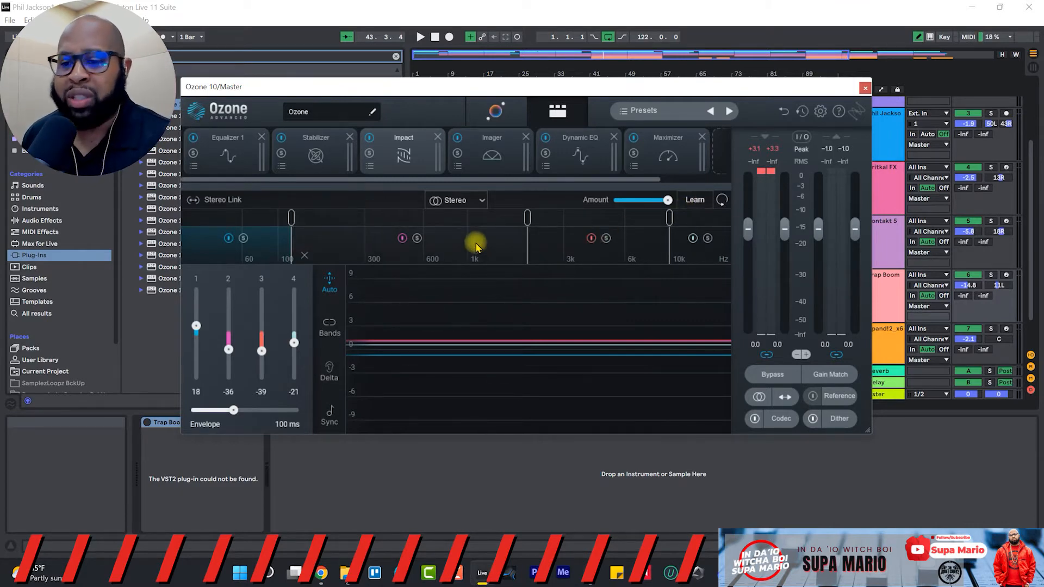
{"action": "mouse_move", "coordinate": [527, 220]}
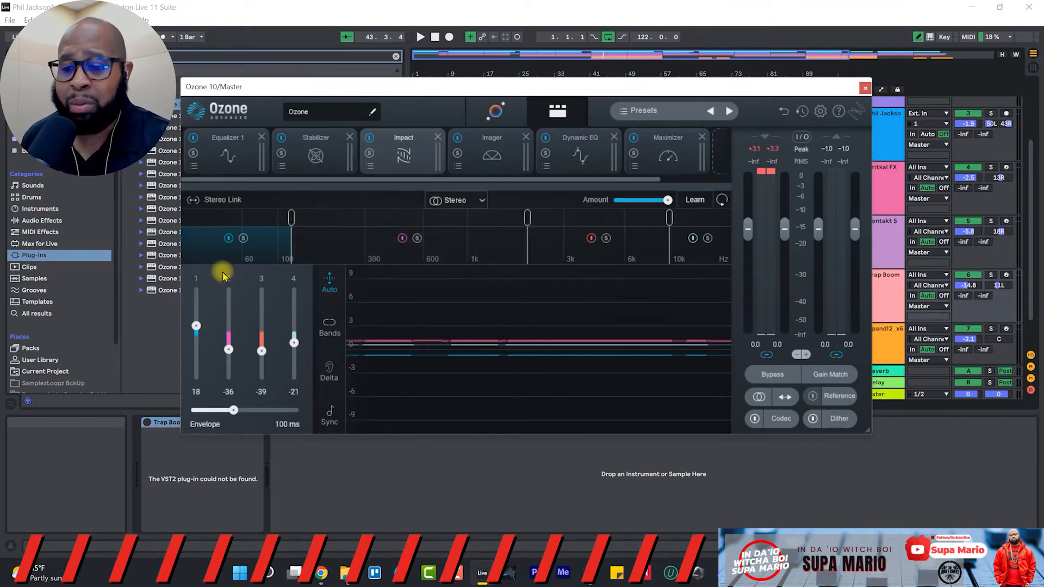
{"action": "key", "text": "space"}
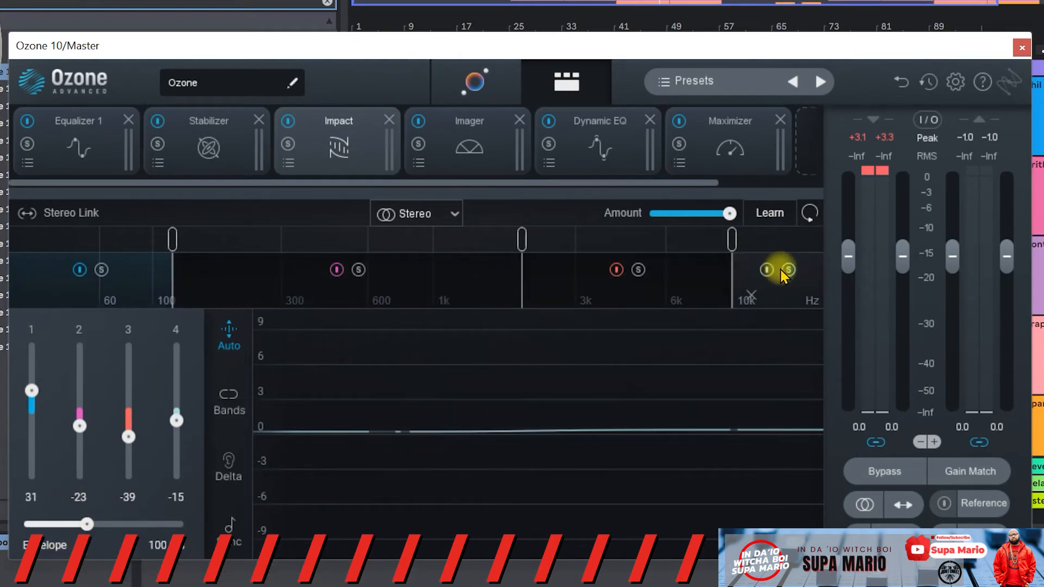
Try the Impact Envelope at 500 ms during playback and at 10 ms, and set it to 110 ms.
{"action": "key", "text": "space"}
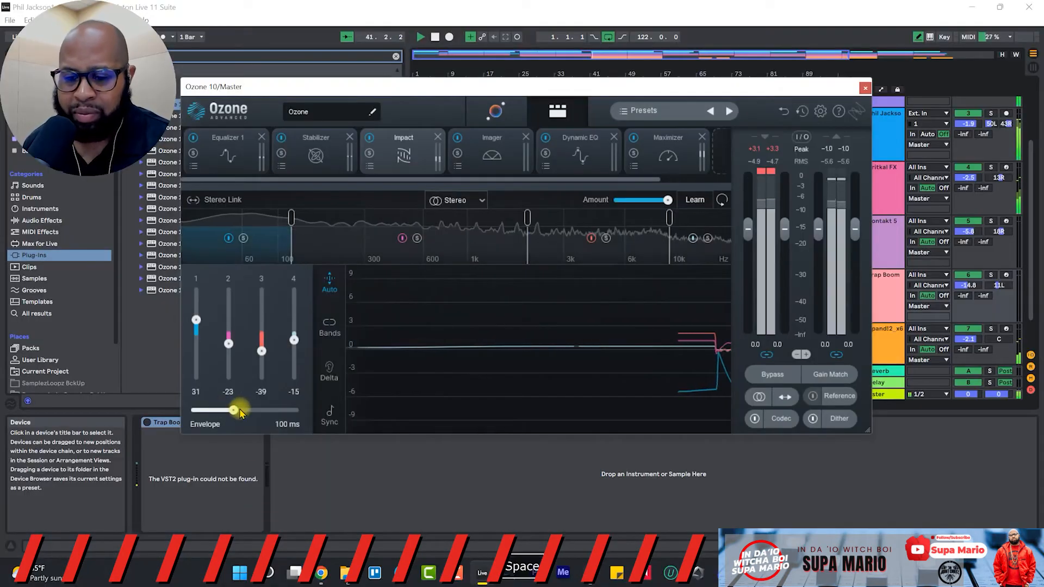
{"action": "left_click_drag", "start_coordinate": [87, 525], "coordinate": [83, 524]}
{"action": "left_click_drag", "start_coordinate": [231, 412], "coordinate": [334, 416]}
{"action": "key", "text": "space"}
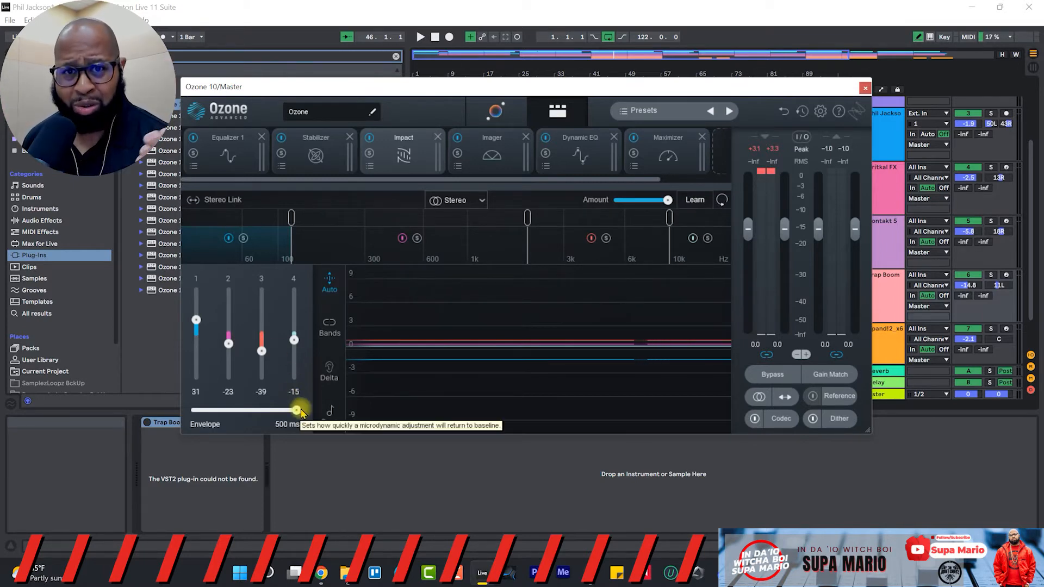
{"action": "left_click_drag", "start_coordinate": [301, 411], "coordinate": [137, 430]}
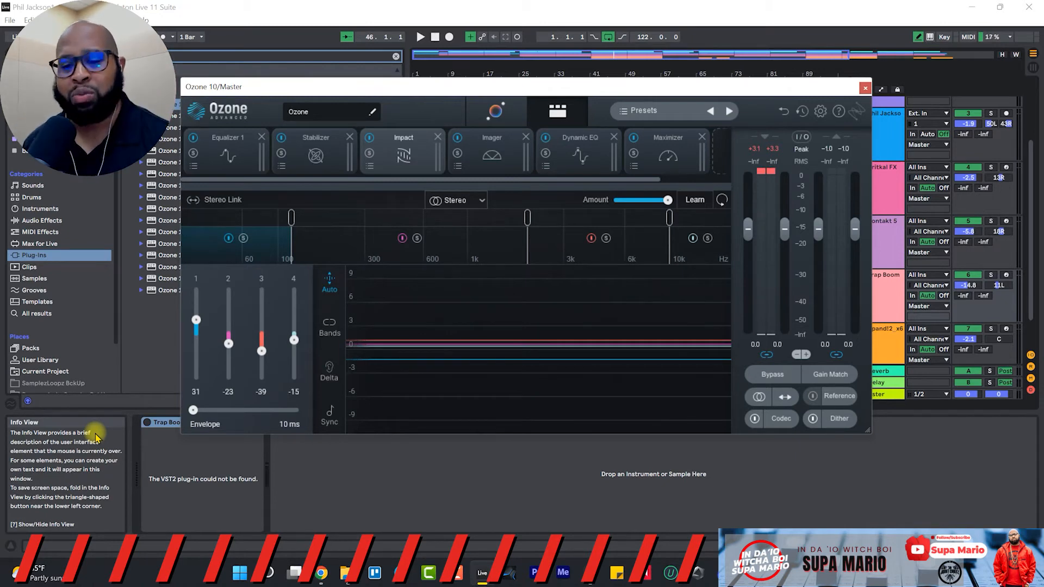
{"action": "left_click_drag", "start_coordinate": [194, 410], "coordinate": [245, 420]}
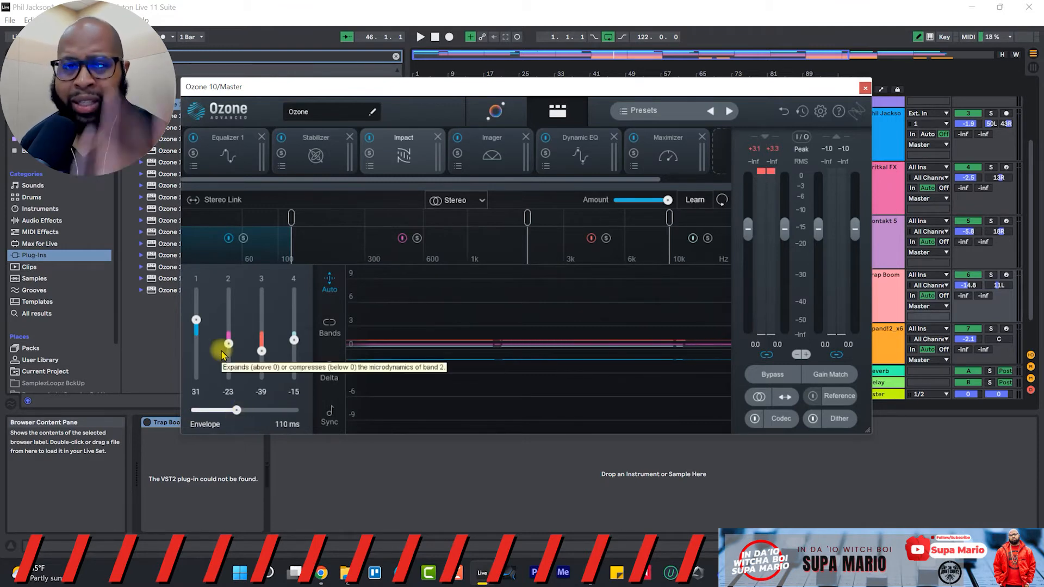
Lengthen the Impact Envelope slightly during playback, and replay the passage from bar 41.
{"action": "key", "text": "space"}
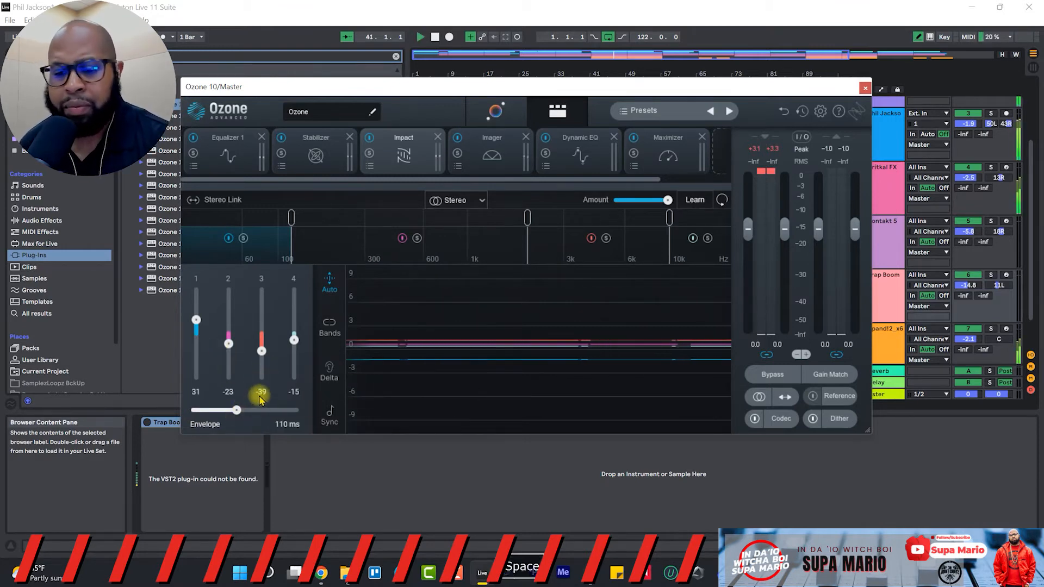
{"action": "left_click_drag", "start_coordinate": [234, 416], "coordinate": [244, 416]}
{"action": "left_click_drag", "start_coordinate": [243, 413], "coordinate": [249, 414]}
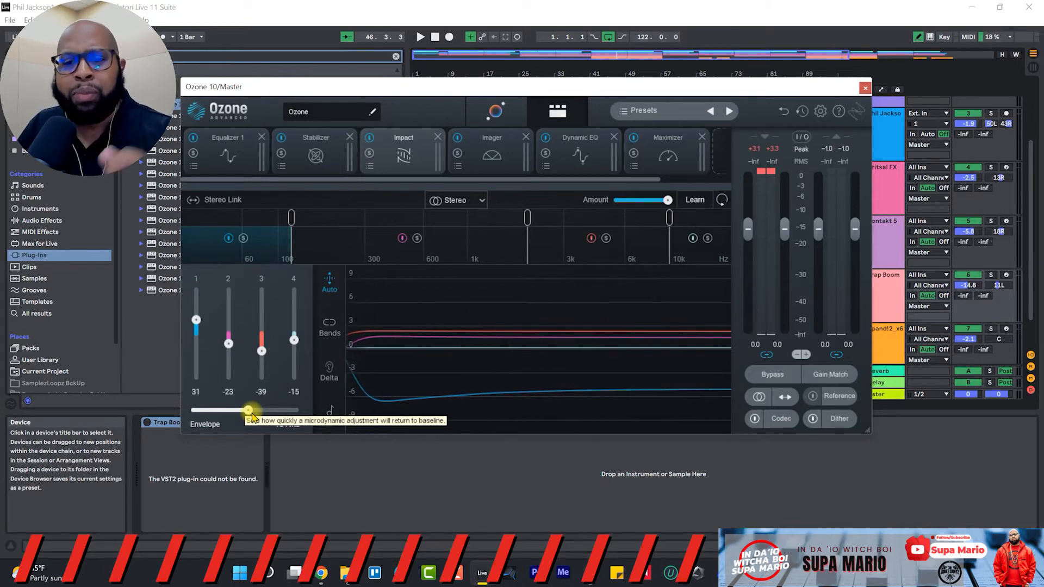
{"action": "key", "text": "space"}
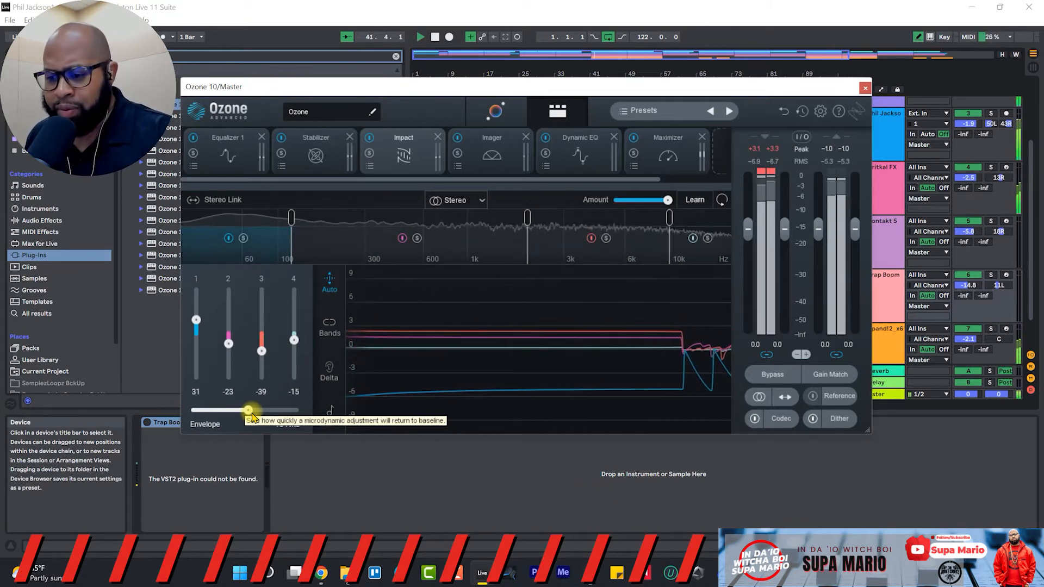
{"action": "key", "text": "space"}
Compare the Impact Envelope at 108 ms with a longer one, and set it to 154 ms for playback.
{"action": "left_click_drag", "start_coordinate": [252, 418], "coordinate": [237, 415]}
{"action": "key", "text": "space"}
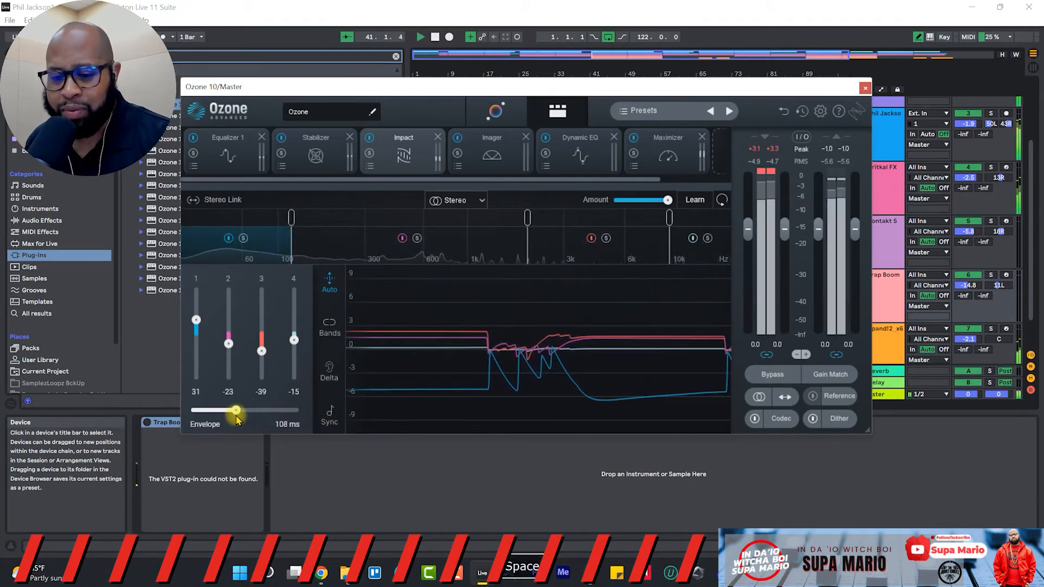
{"action": "key", "text": "space"}
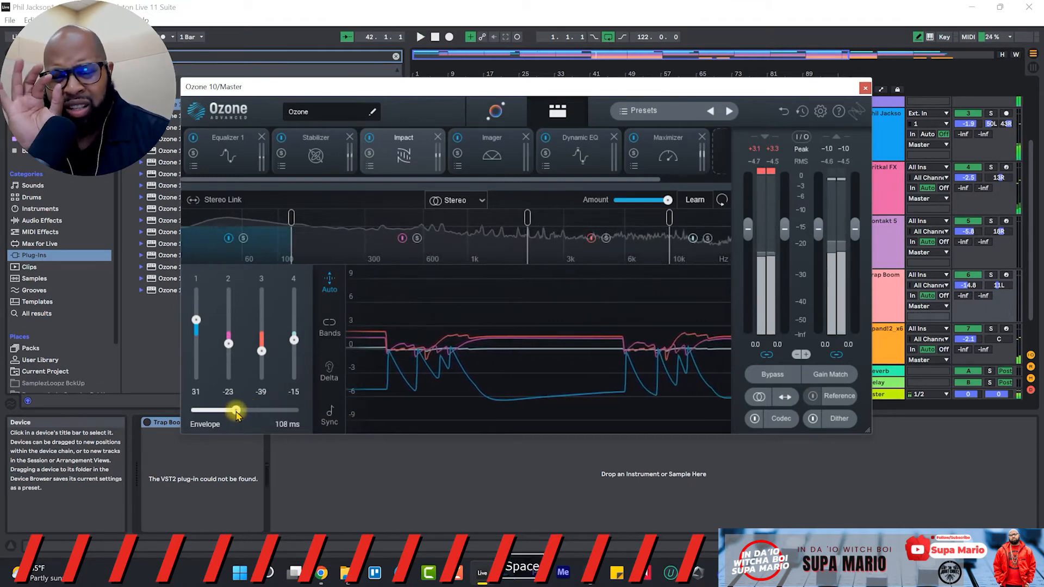
{"action": "left_click_drag", "start_coordinate": [237, 415], "coordinate": [248, 415]}
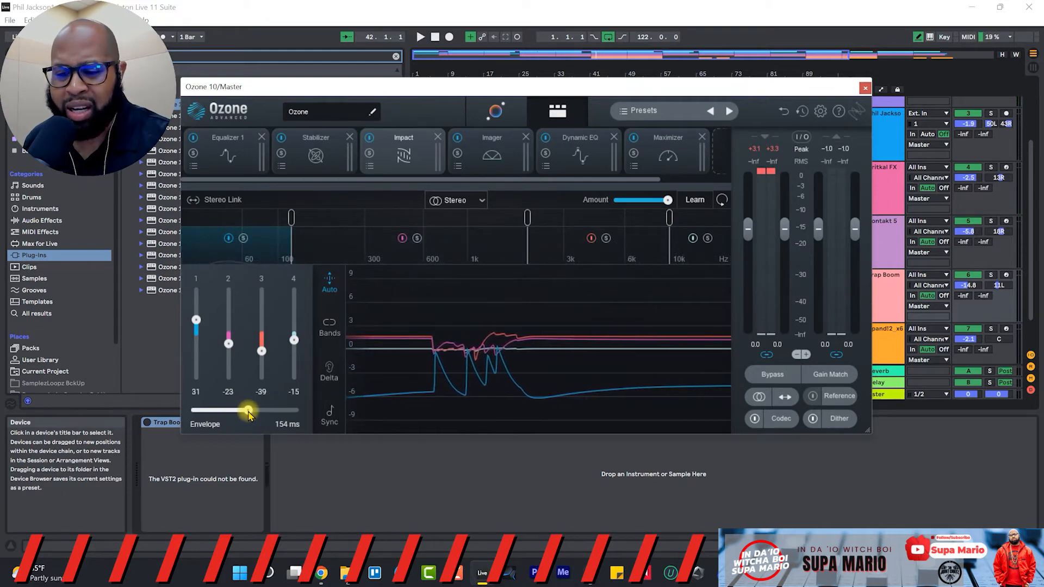
{"action": "key", "text": "space"}
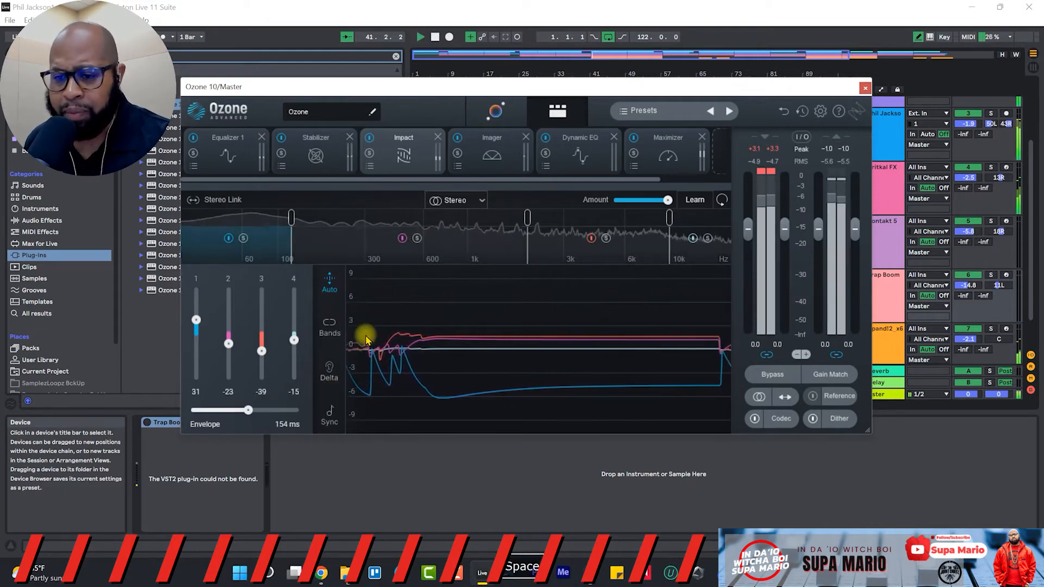
Play the passage from bar 41 and compare the Impact Amount at 0% with 91% during playback.
{"action": "left_click", "coordinate": [244, 239]}
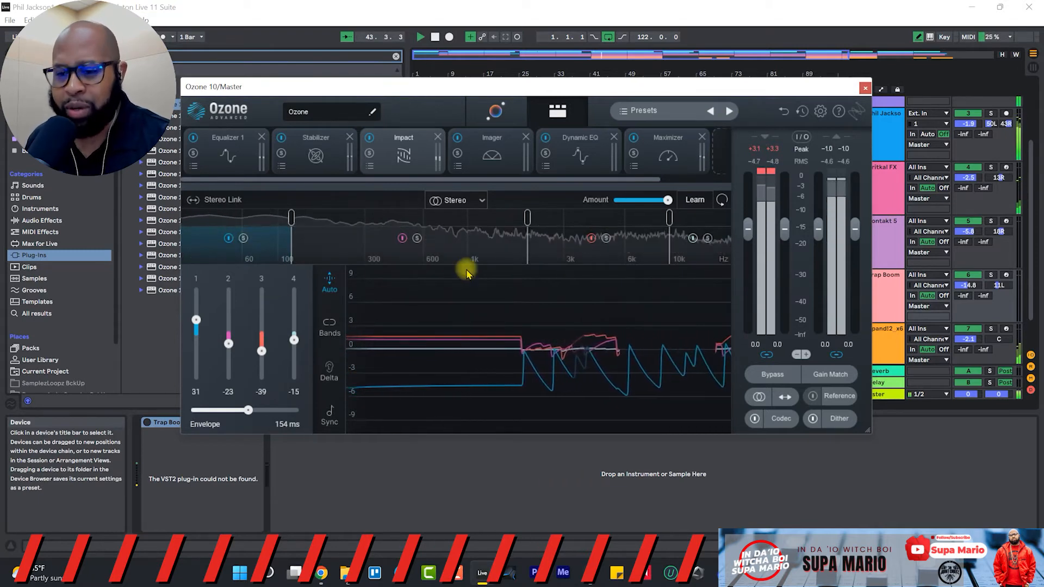
{"action": "key", "text": "space"}
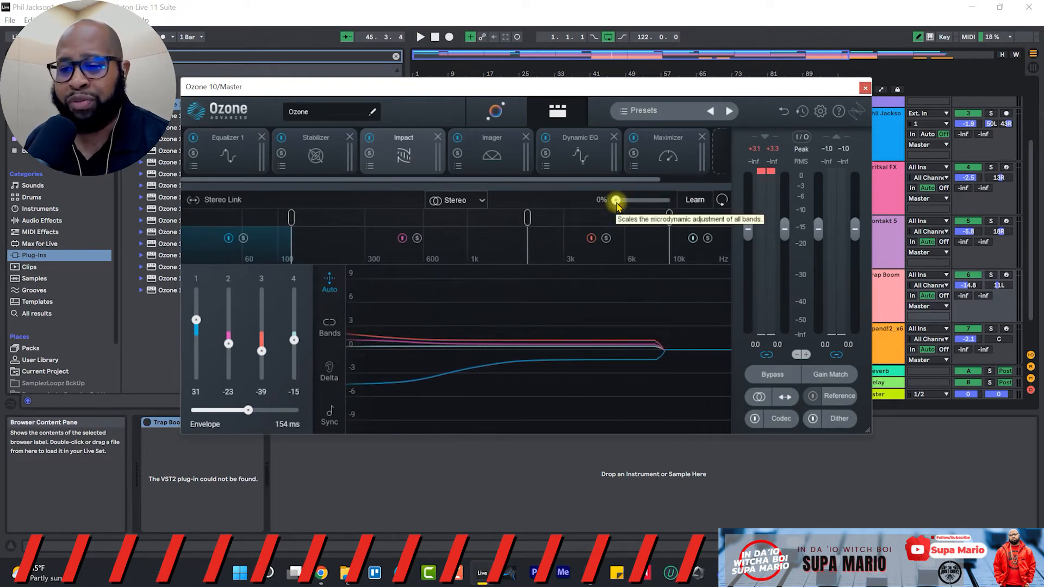
{"action": "key", "text": "space"}
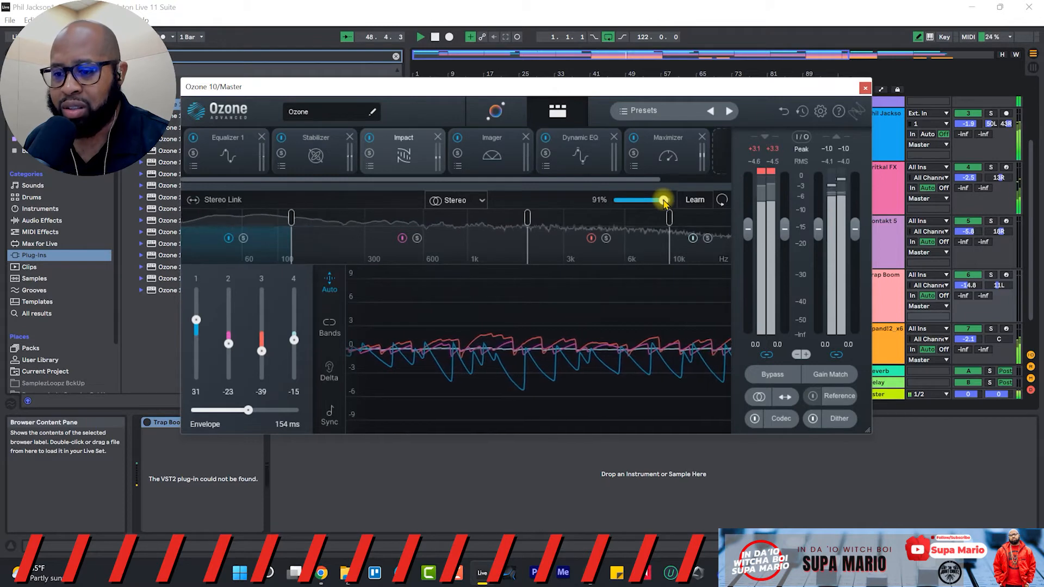
{"action": "key", "text": "space"}
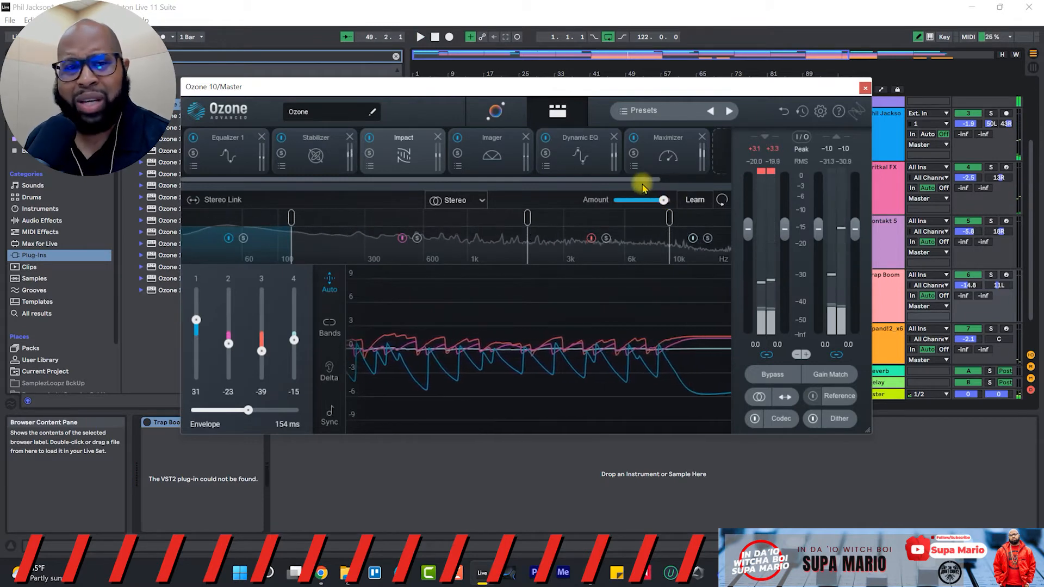
Replay the passage and fine-tune the Impact Amount to about 96%.
{"action": "key", "text": "space"}
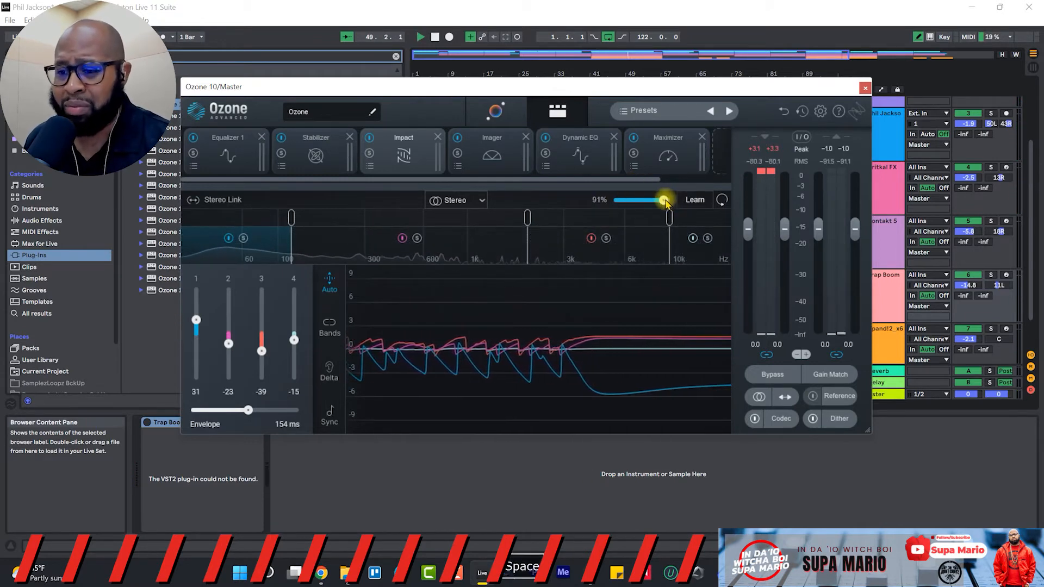
{"action": "left_click_drag", "start_coordinate": [664, 203], "coordinate": [679, 208]}
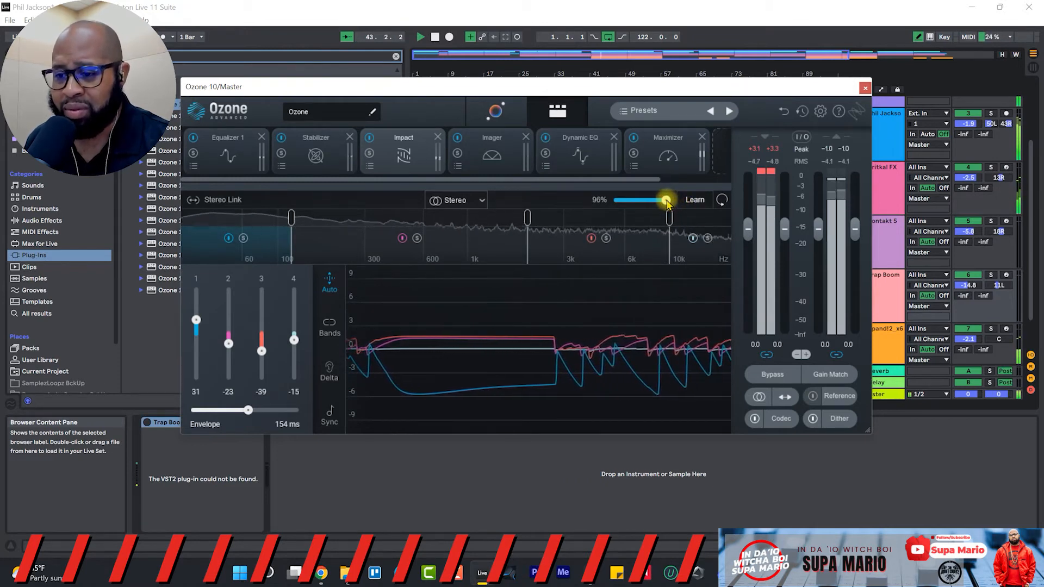
{"action": "left_click_drag", "start_coordinate": [666, 202], "coordinate": [665, 204]}
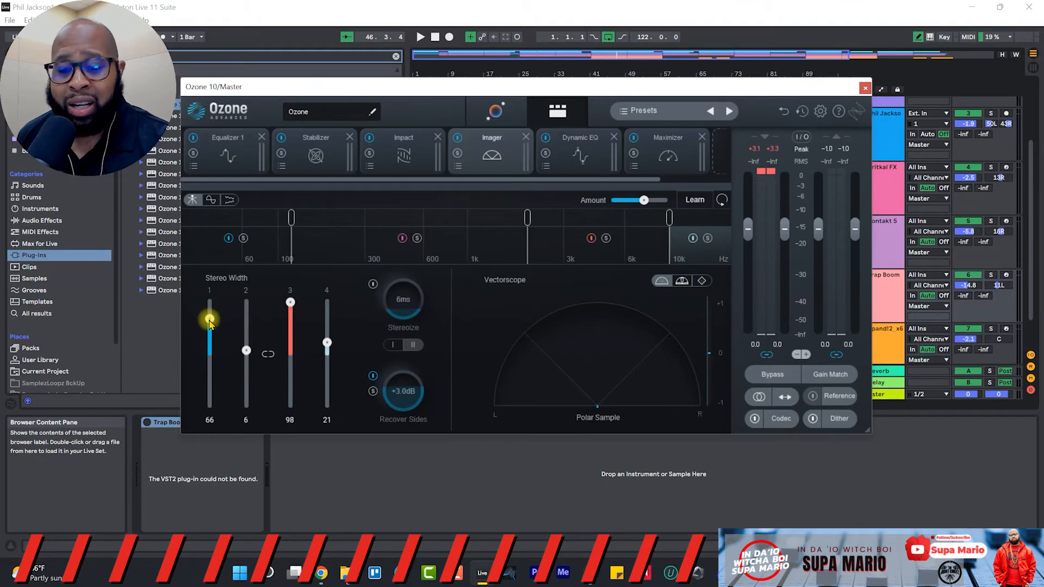
Set the Imager's band 1 stereo width to -64, solo band 2, and try its width at -100 and -51.
{"action": "left_click_drag", "start_coordinate": [210, 321], "coordinate": [223, 392]}
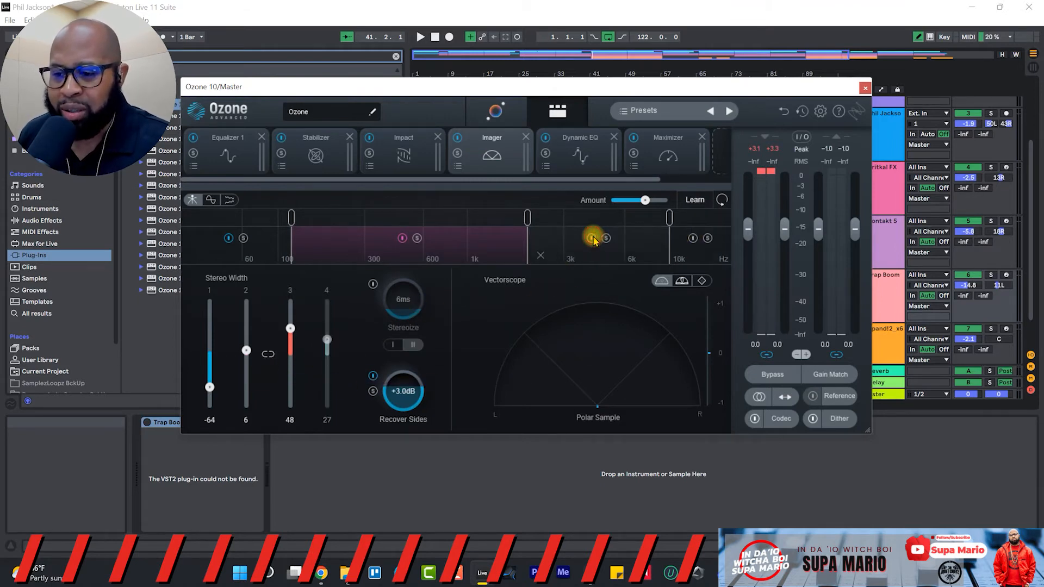
{"action": "left_click", "coordinate": [417, 238]}
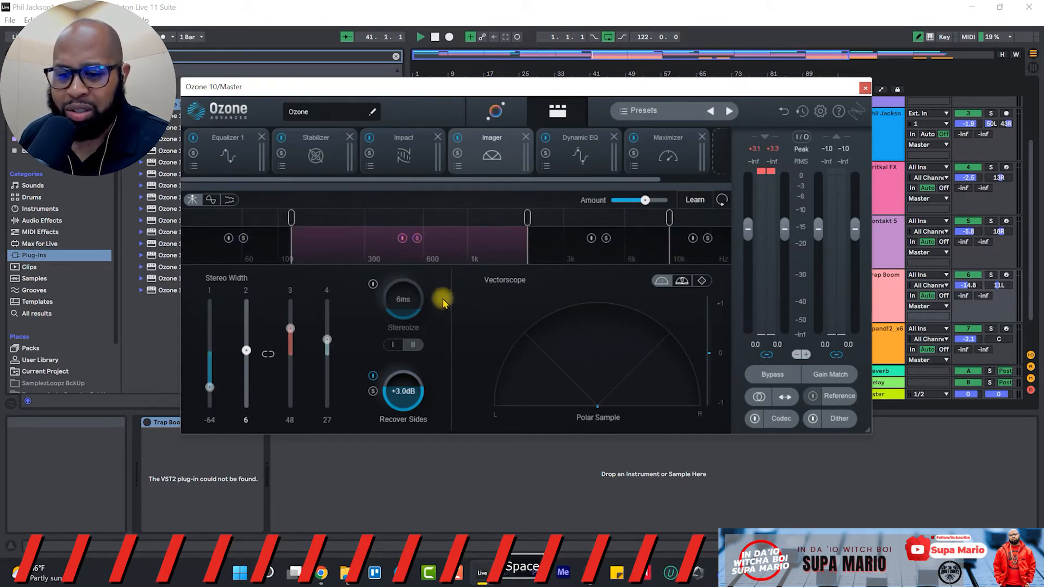
{"action": "key", "text": "space"}
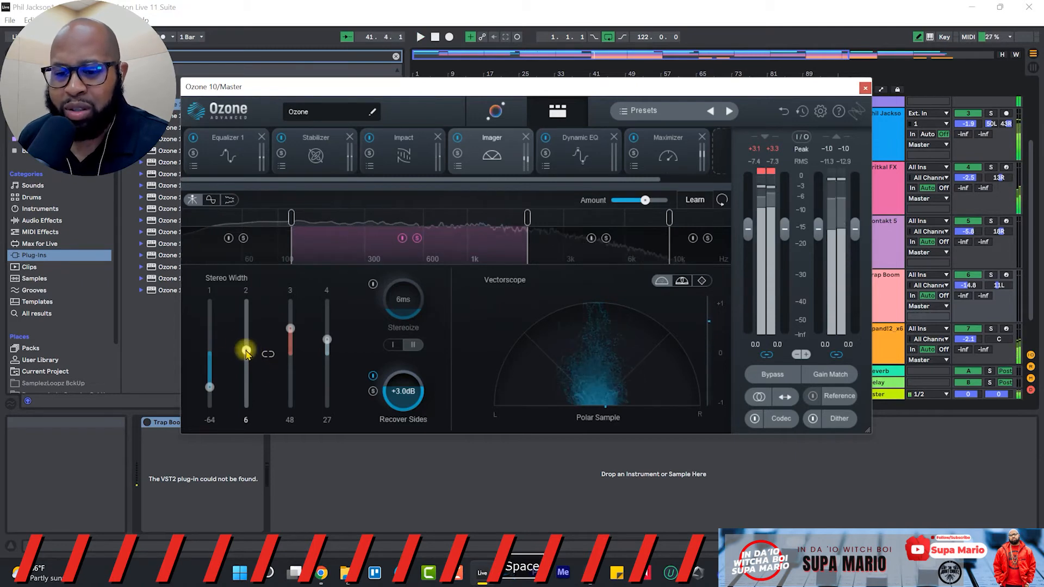
{"action": "left_click_drag", "start_coordinate": [243, 348], "coordinate": [262, 479]}
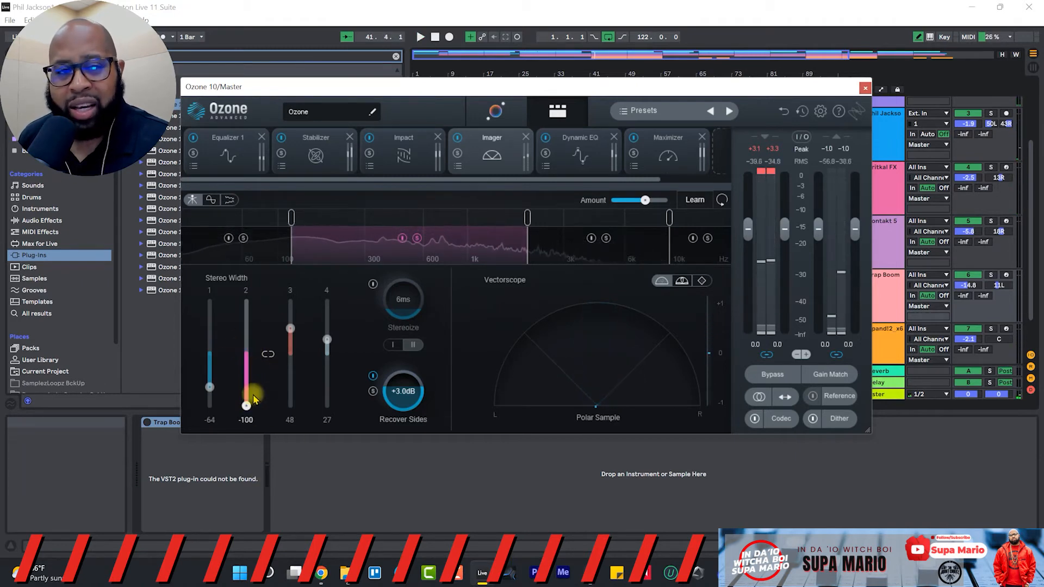
{"action": "left_click_drag", "start_coordinate": [245, 407], "coordinate": [246, 380]}
Try Recover Sides at +12 dB and +0.4 dB on the soloed band 2 during playback, and bring it to +3.9 dB.
{"action": "key", "text": "space"}
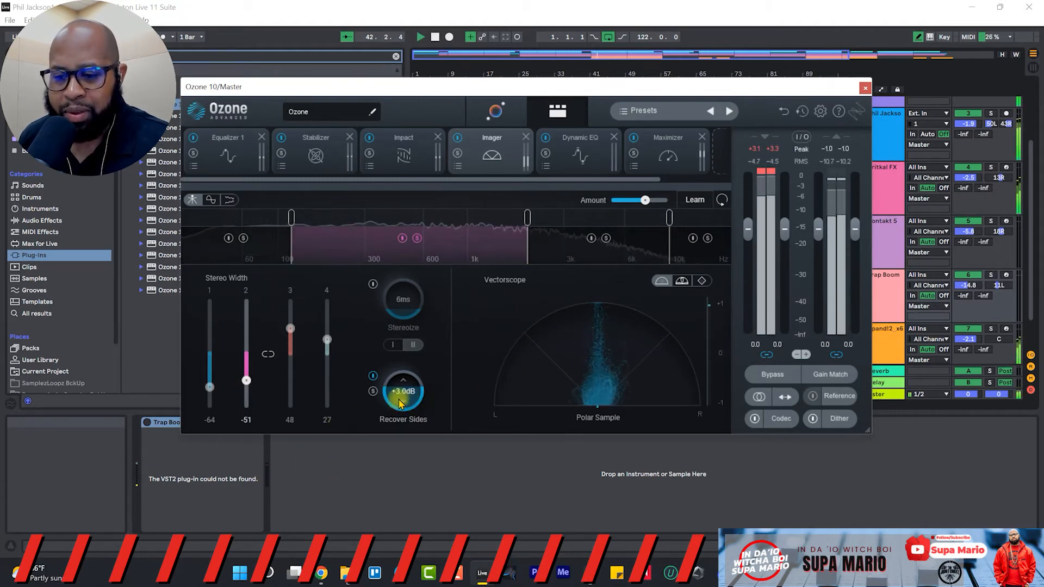
{"action": "key", "text": "space"}
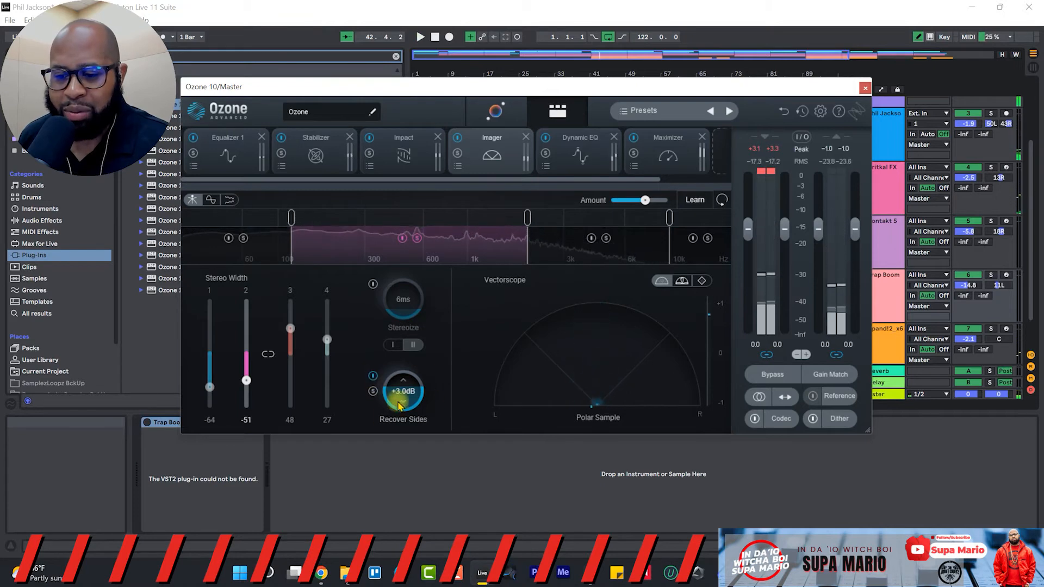
{"action": "left_click_drag", "start_coordinate": [400, 390], "coordinate": [403, 274]}
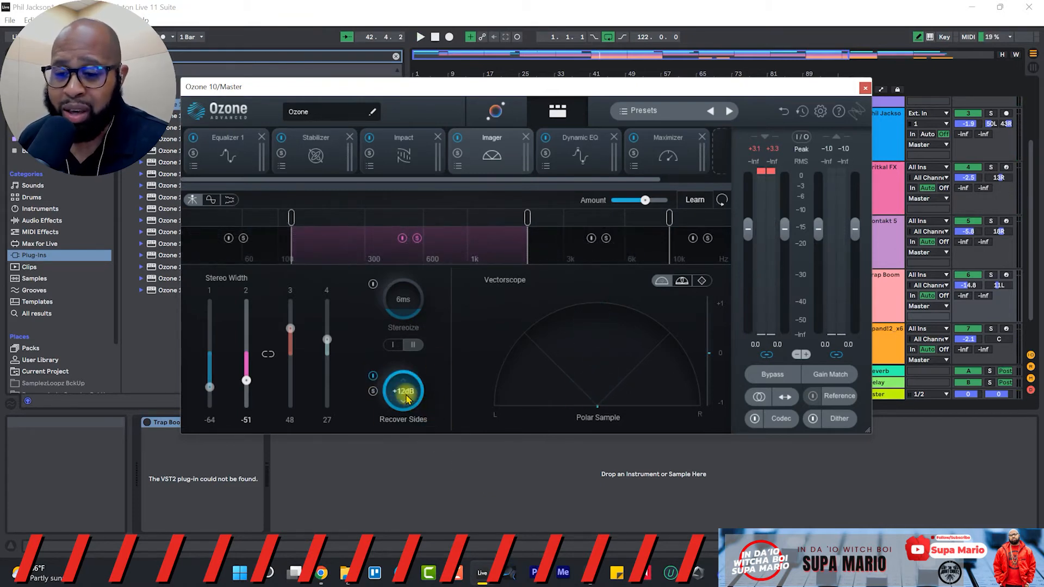
{"action": "key", "text": "space"}
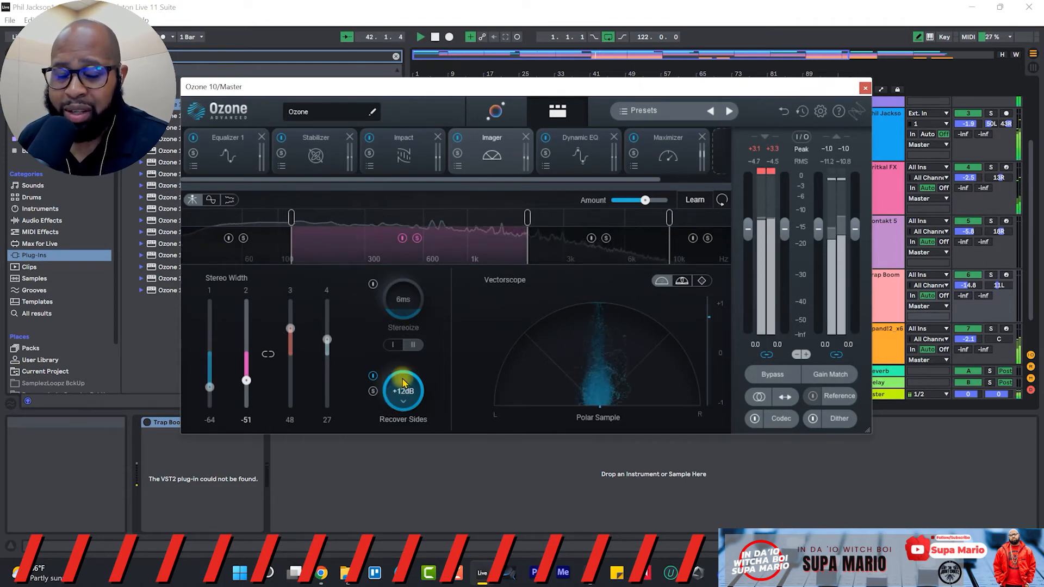
{"action": "left_click_drag", "start_coordinate": [407, 395], "coordinate": [409, 459]}
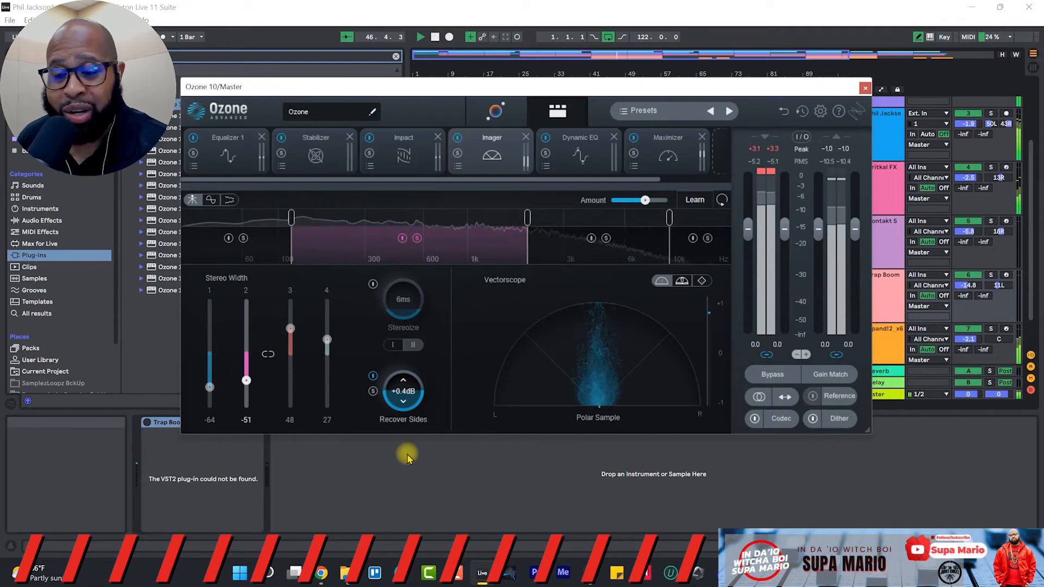
{"action": "left_click_drag", "start_coordinate": [409, 458], "coordinate": [423, 494]}
{"action": "left_click_drag", "start_coordinate": [429, 535], "coordinate": [427, 440]}
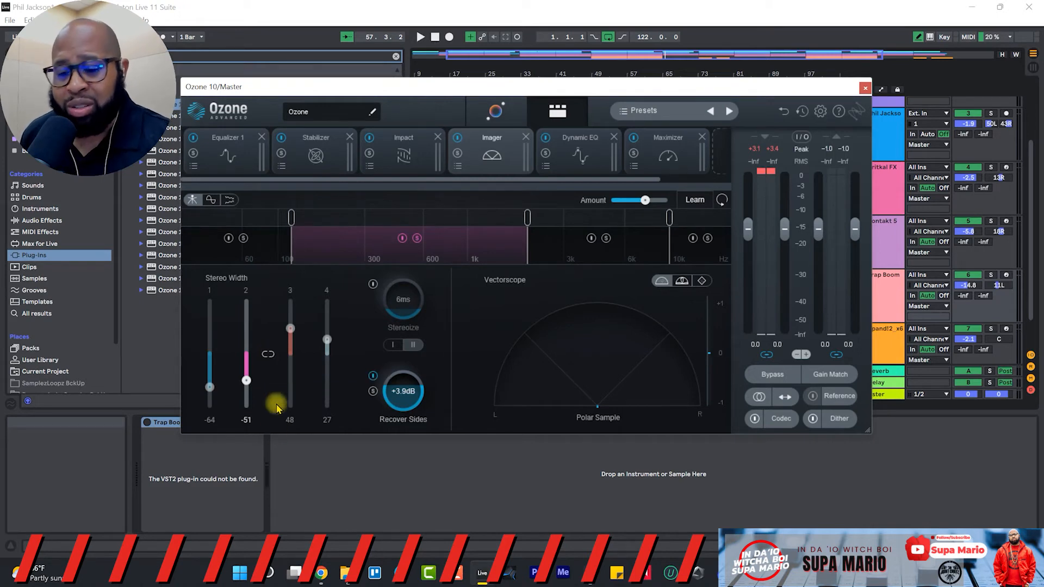
{"action": "left_click", "coordinate": [284, 476]}
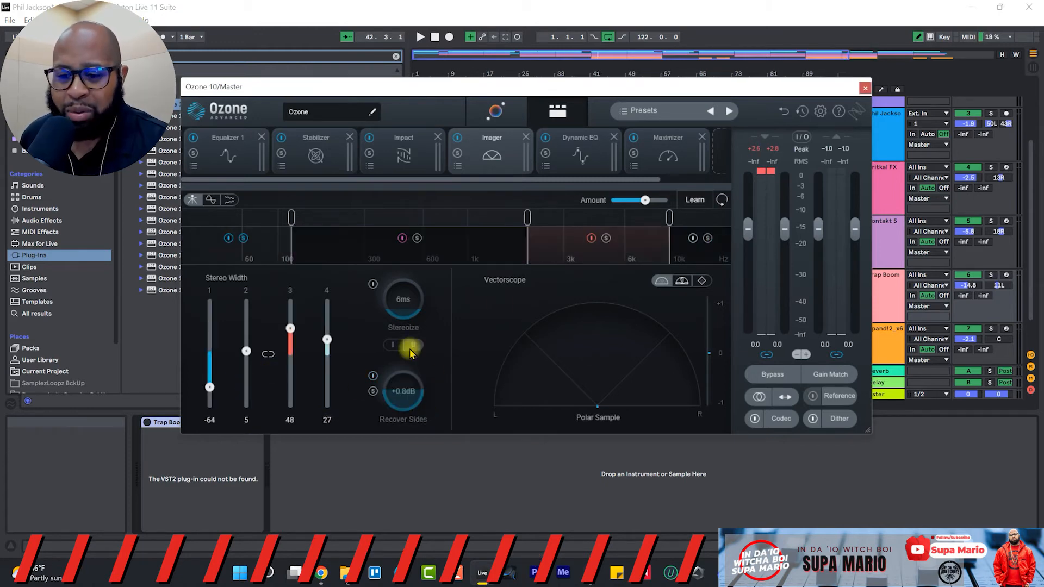
Set the Imager's stereo width to -28 on band 2 and -41 on band 4, with Recover Sides enabled.
{"action": "left_click_drag", "start_coordinate": [246, 350], "coordinate": [247, 368]}
{"action": "left_click_drag", "start_coordinate": [332, 348], "coordinate": [328, 375]}
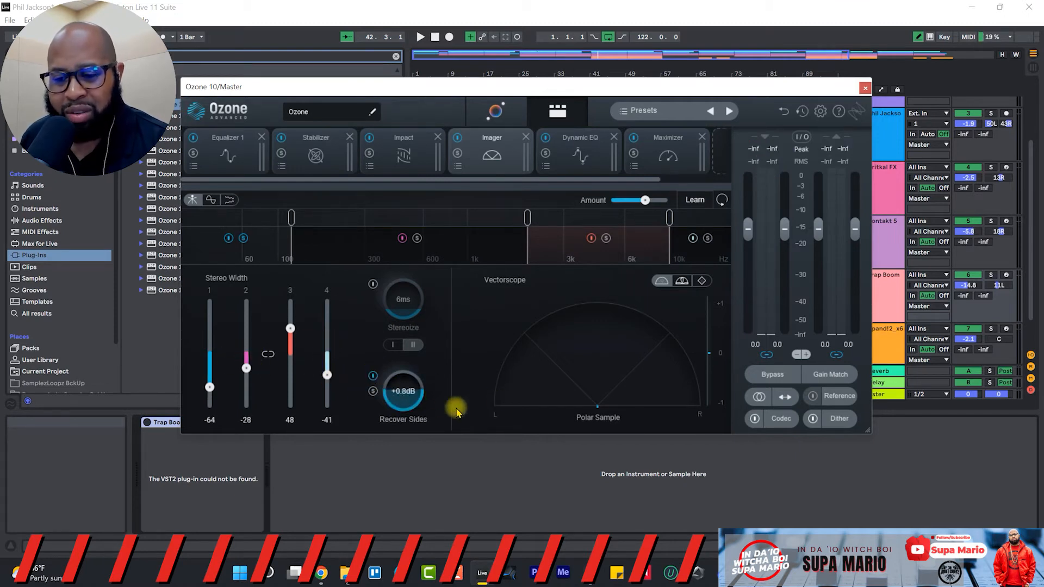
{"action": "left_click", "coordinate": [412, 409]}
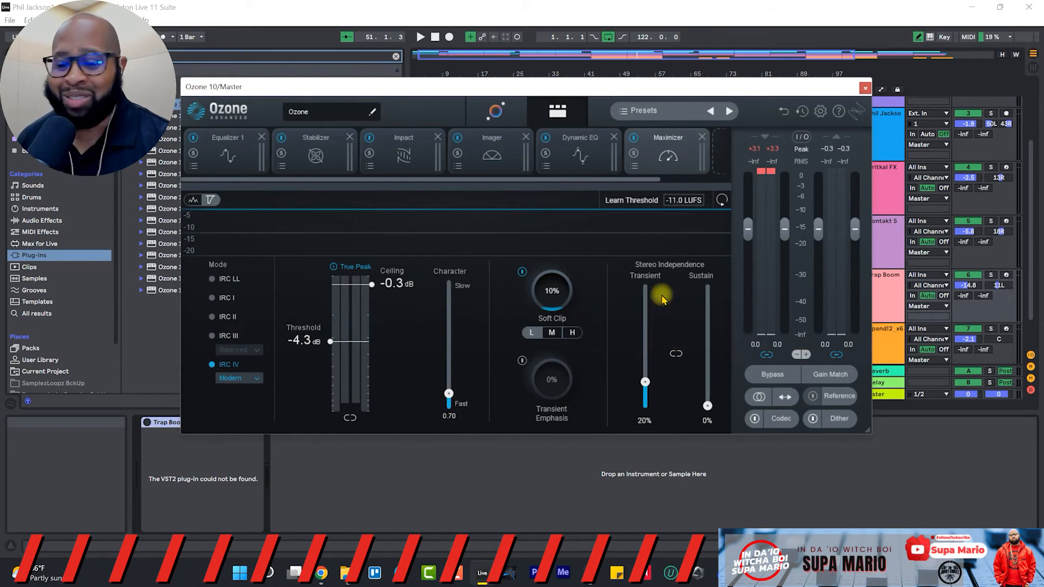
Try the Maximizer's Soft Clip at 100% and return it to 10%.
{"action": "left_click_drag", "start_coordinate": [552, 297], "coordinate": [544, 174]}
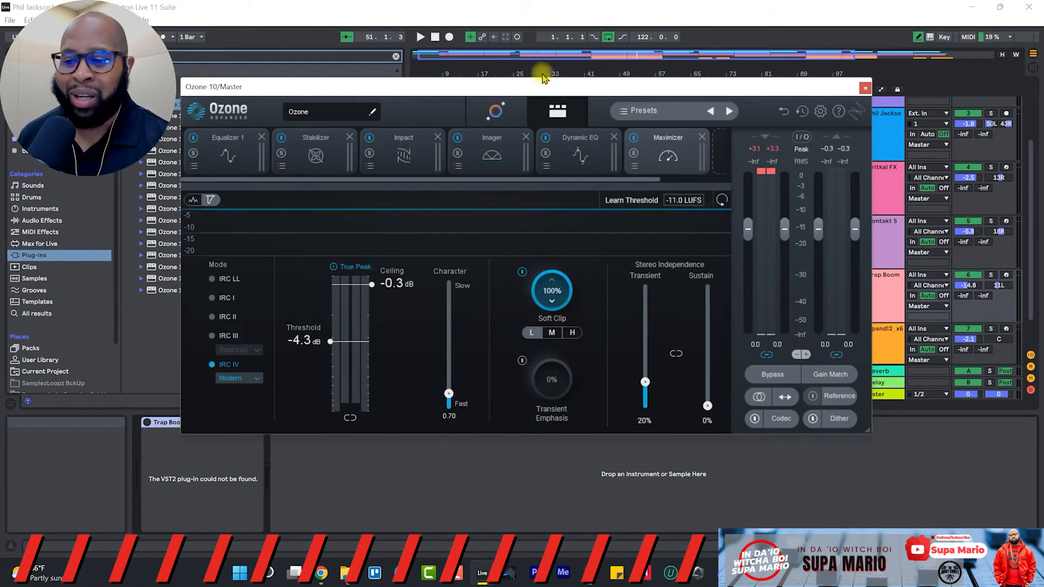
{"action": "left_click_drag", "start_coordinate": [553, 271], "coordinate": [582, 420]}
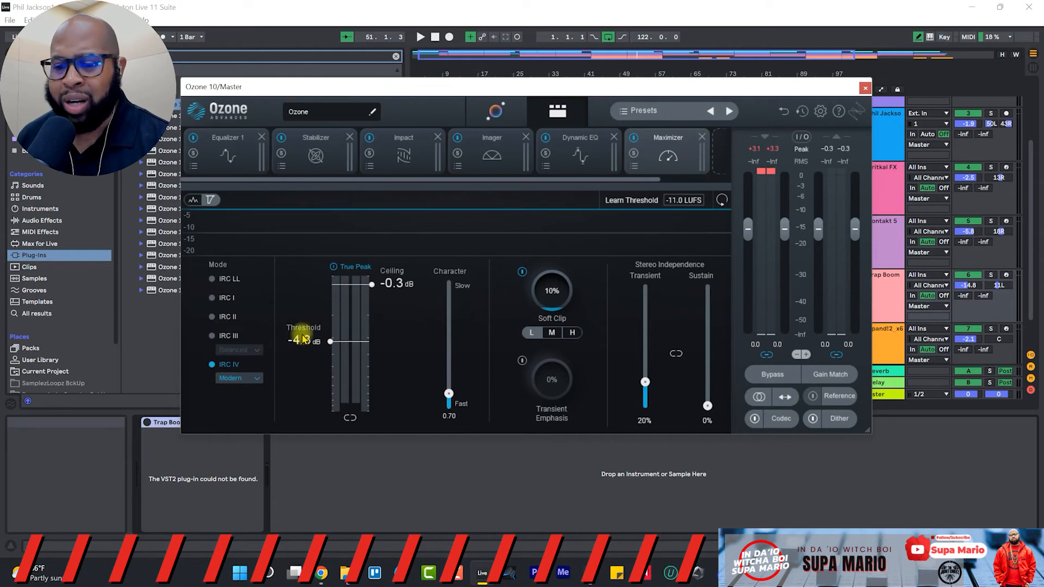
Play the passage, raise the Maximizer's Threshold to -0.7 dB, and set Transient Emphasis to 63%.
{"action": "key", "text": "space"}
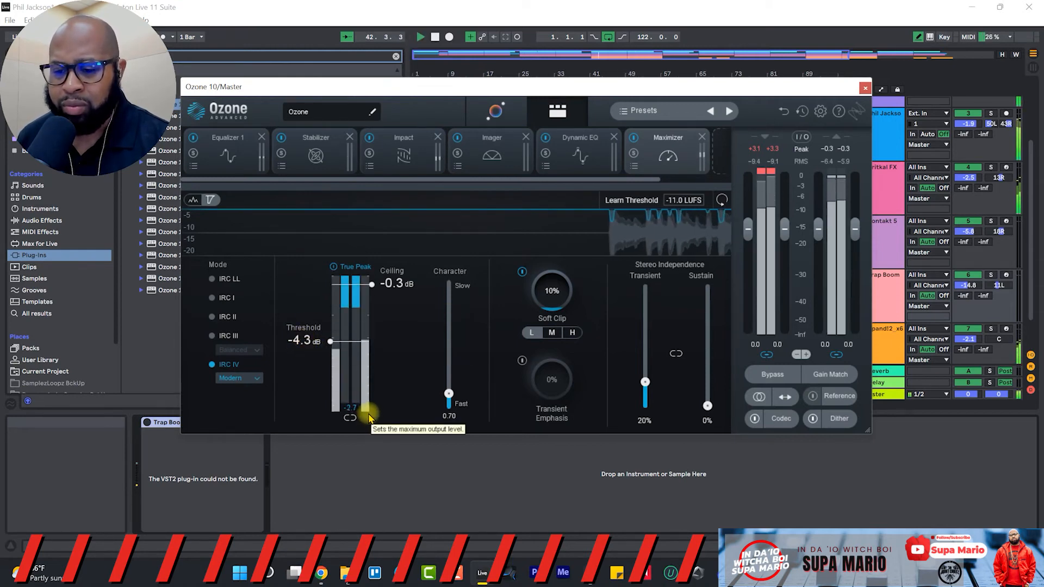
{"action": "key", "text": "space"}
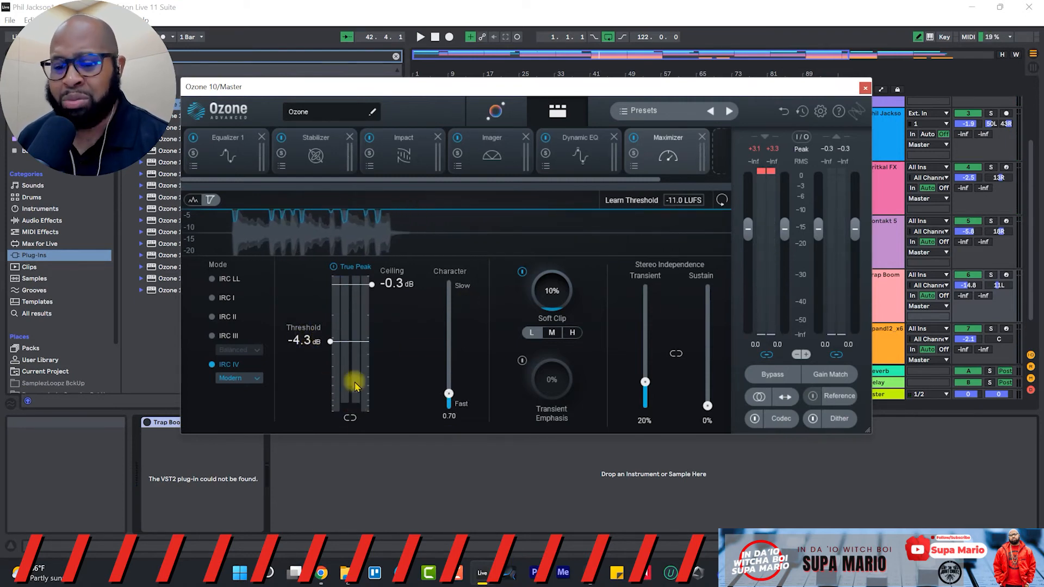
{"action": "key", "text": "space"}
{"action": "left_click_drag", "start_coordinate": [330, 341], "coordinate": [354, 294]}
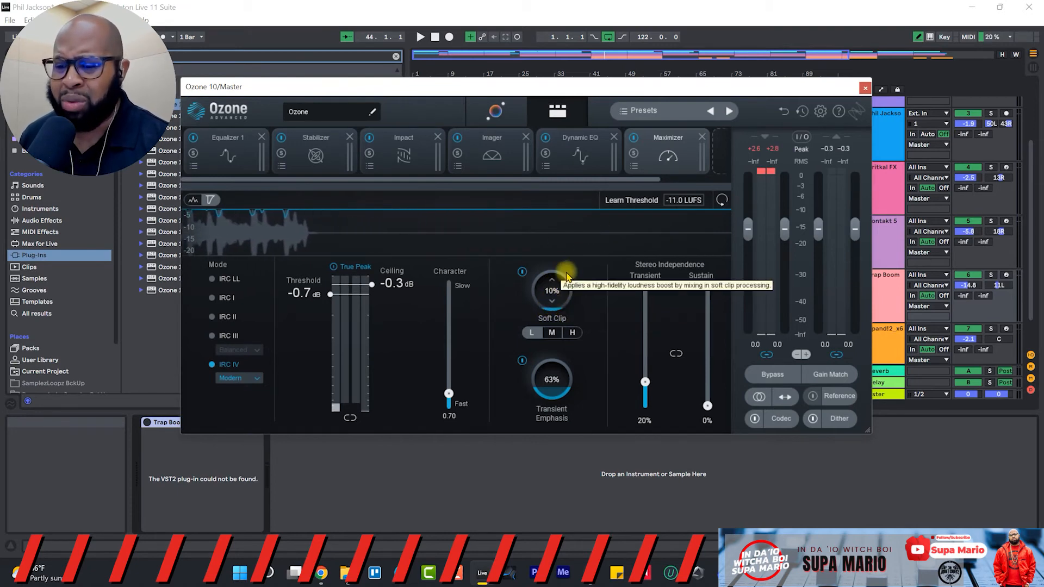
Try the Maximizer's Soft Clip at 74% during playback and reduce it to 46%.
{"action": "key", "text": "space"}
{"action": "scroll", "coordinate": [555, 288], "scroll_direction": "up", "scroll_amount": 4}
{"action": "left_click_drag", "start_coordinate": [556, 291], "coordinate": [537, 190]}
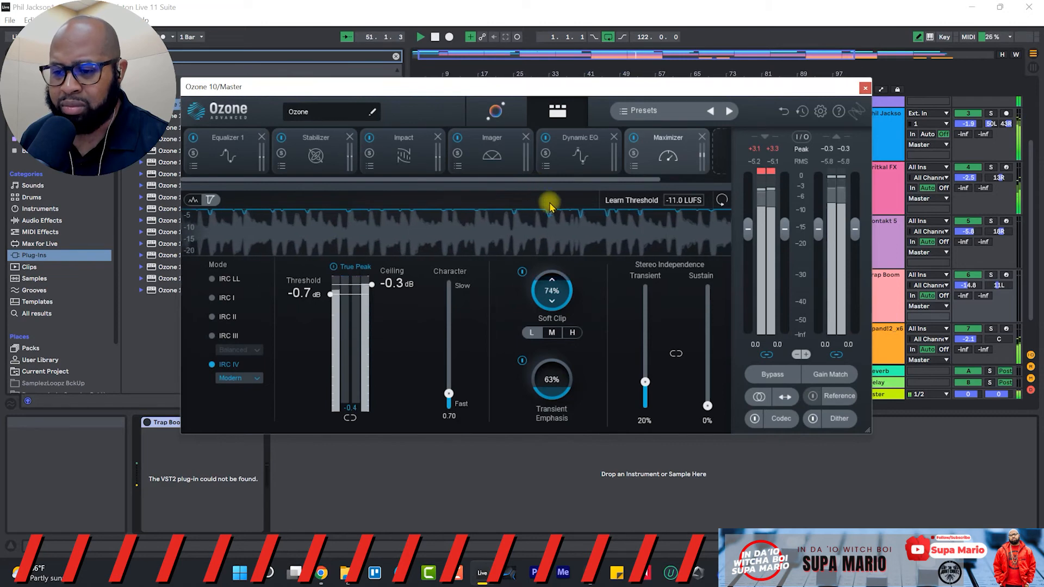
{"action": "left_click_drag", "start_coordinate": [566, 272], "coordinate": [552, 233]}
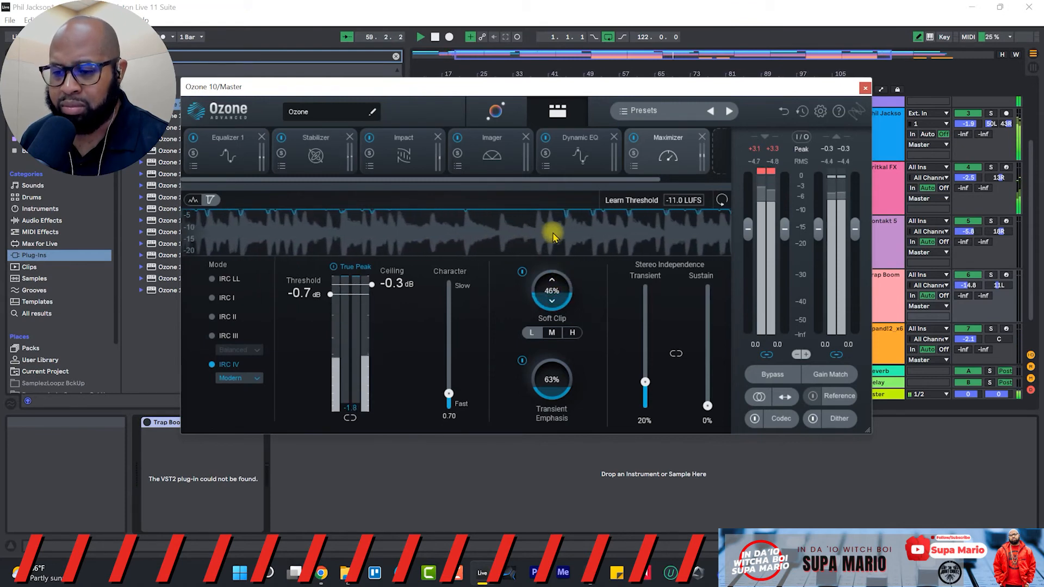
Compare the Soft Clip modes M and H with L during playback, keep L, and set Soft Clip to 28%.
{"action": "left_click", "coordinate": [552, 333]}
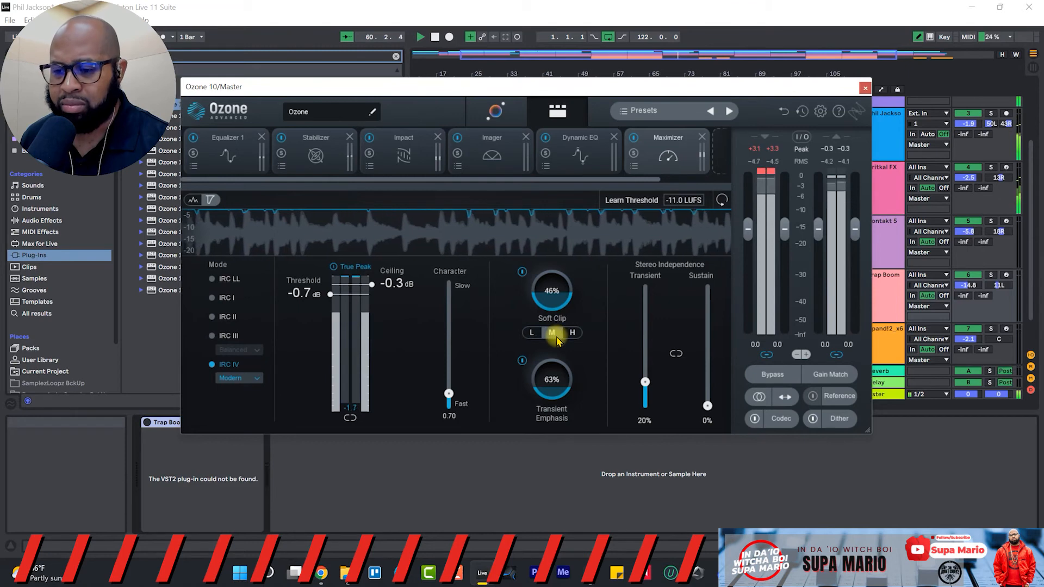
{"action": "left_click", "coordinate": [569, 332]}
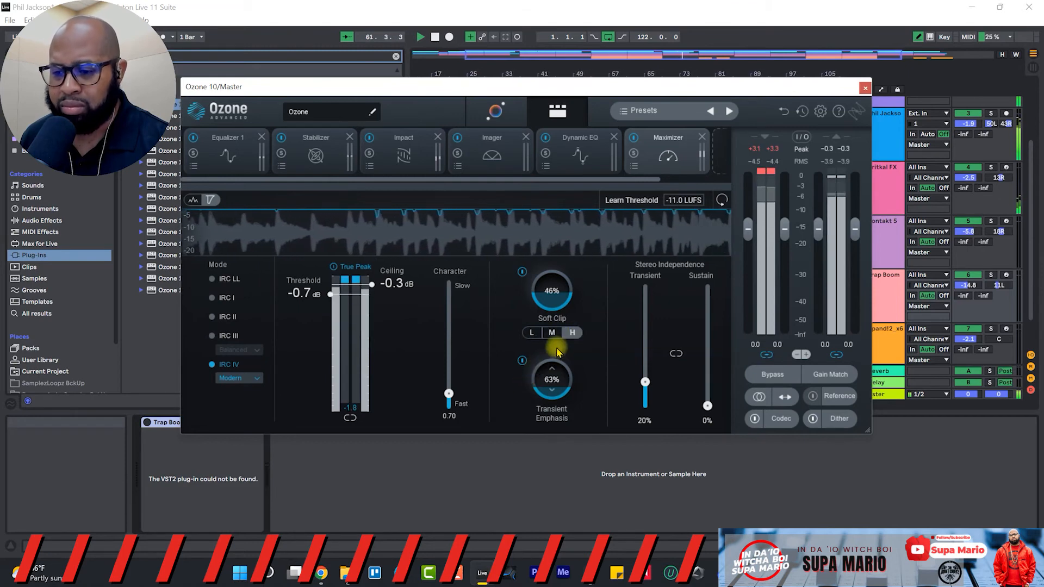
{"action": "left_click", "coordinate": [551, 333]}
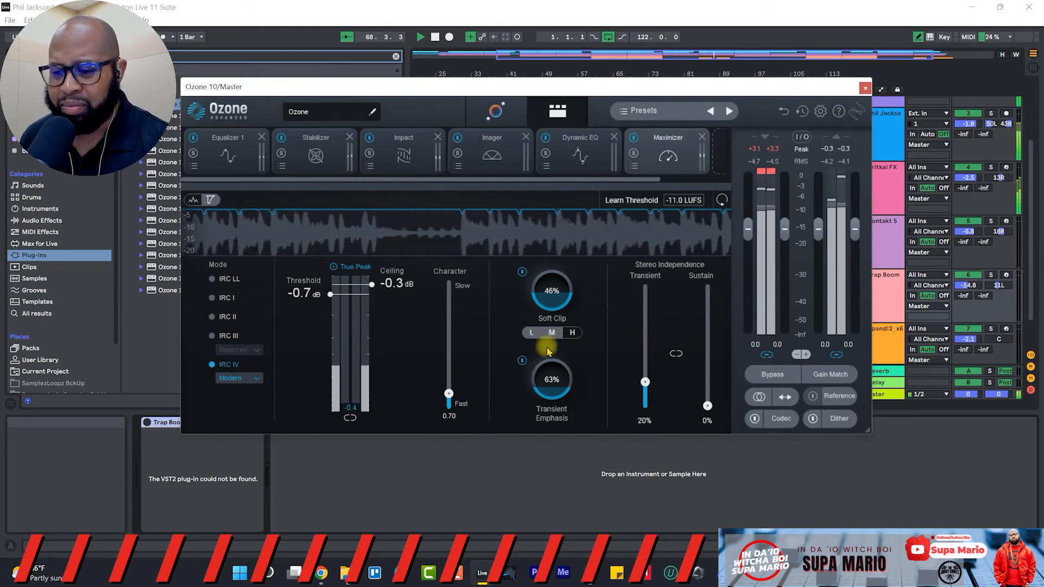
{"action": "left_click", "coordinate": [532, 333]}
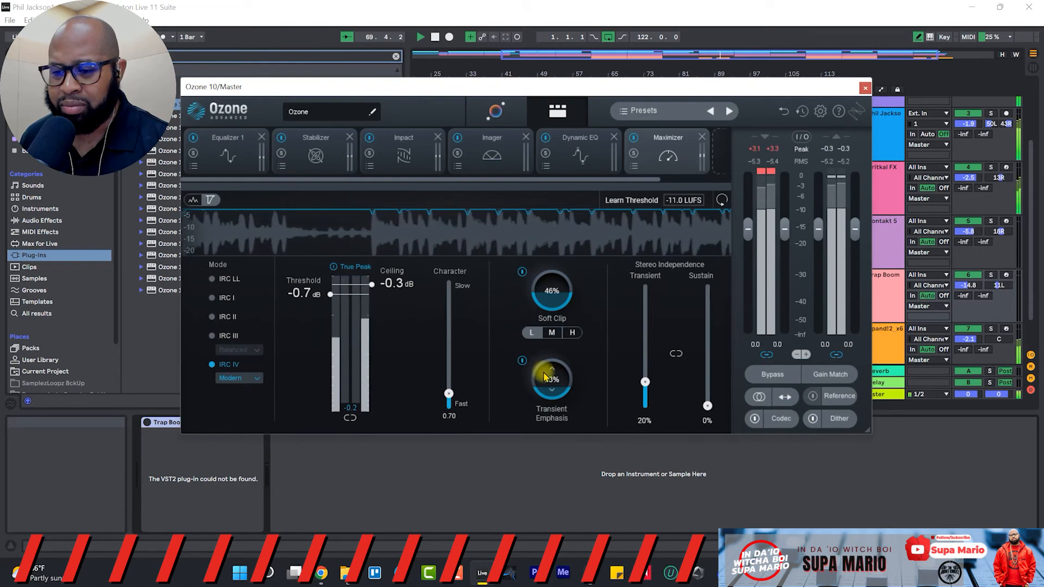
{"action": "left_click_drag", "start_coordinate": [549, 299], "coordinate": [551, 330]}
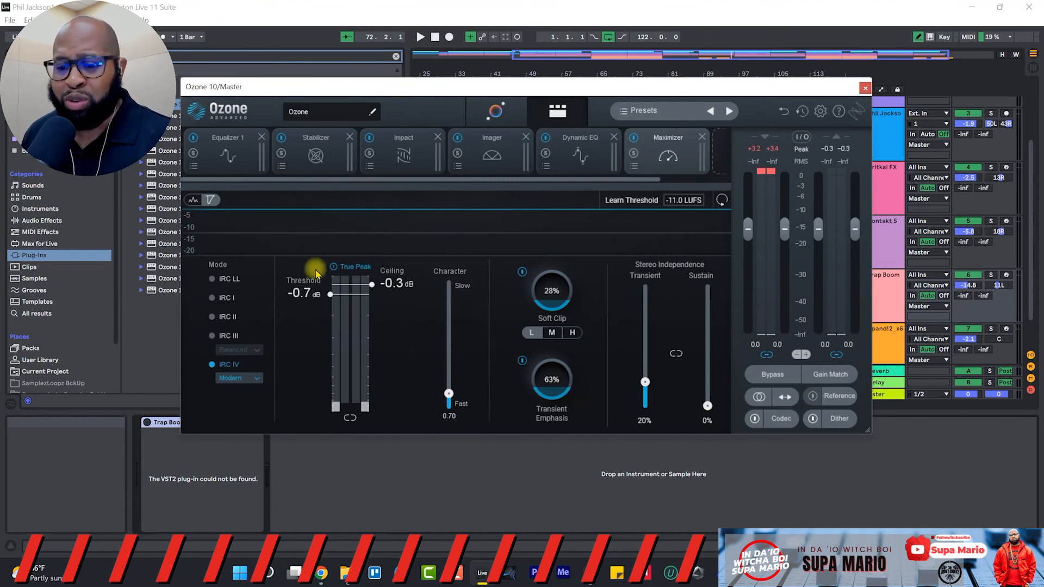
Play the track, bypass the Maximizer to compare the sound without it, and enable it again.
{"action": "key", "text": "space"}
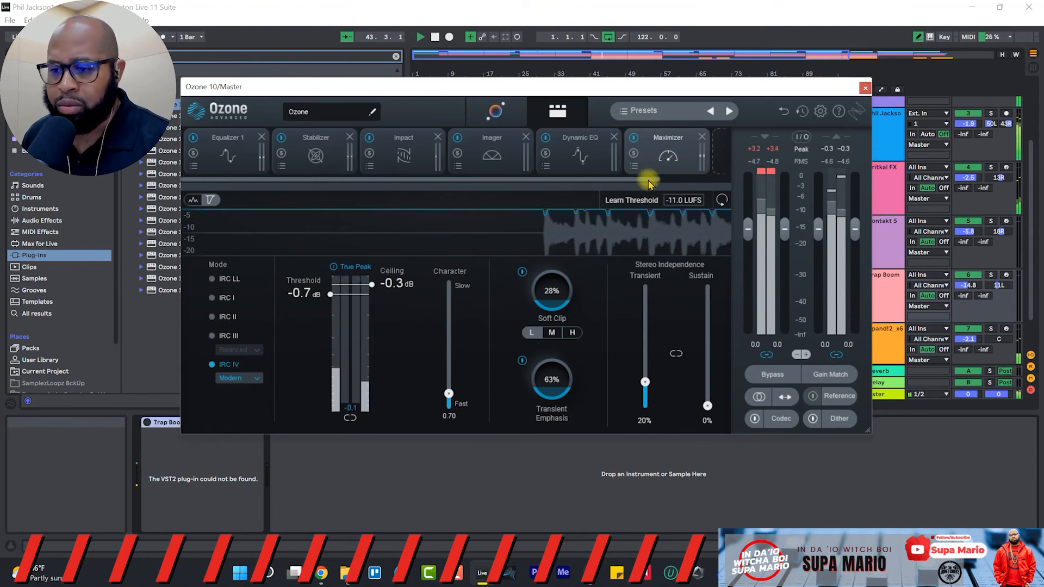
{"action": "left_click", "coordinate": [634, 138]}
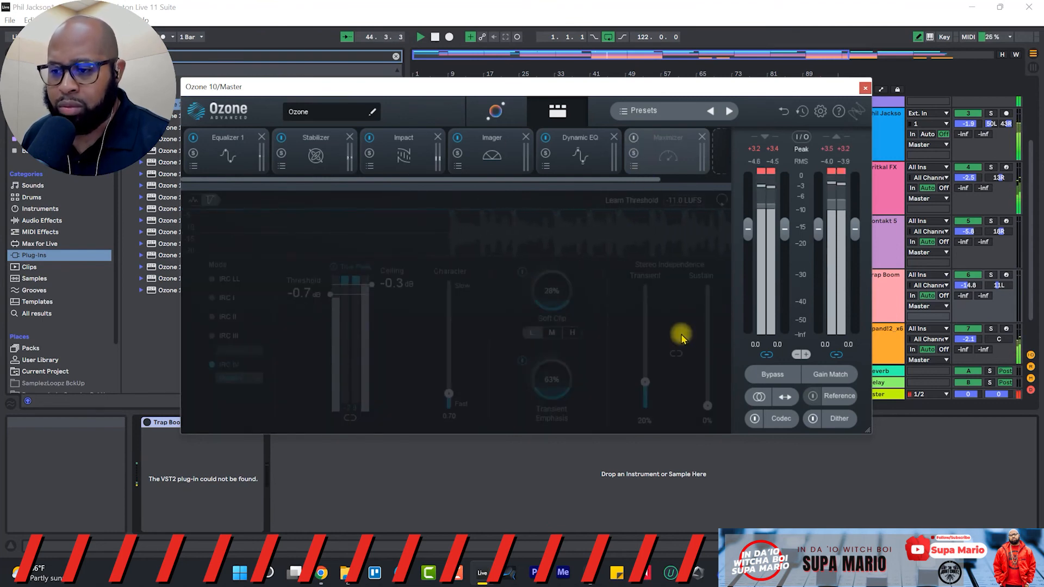
{"action": "left_click", "coordinate": [633, 139]}
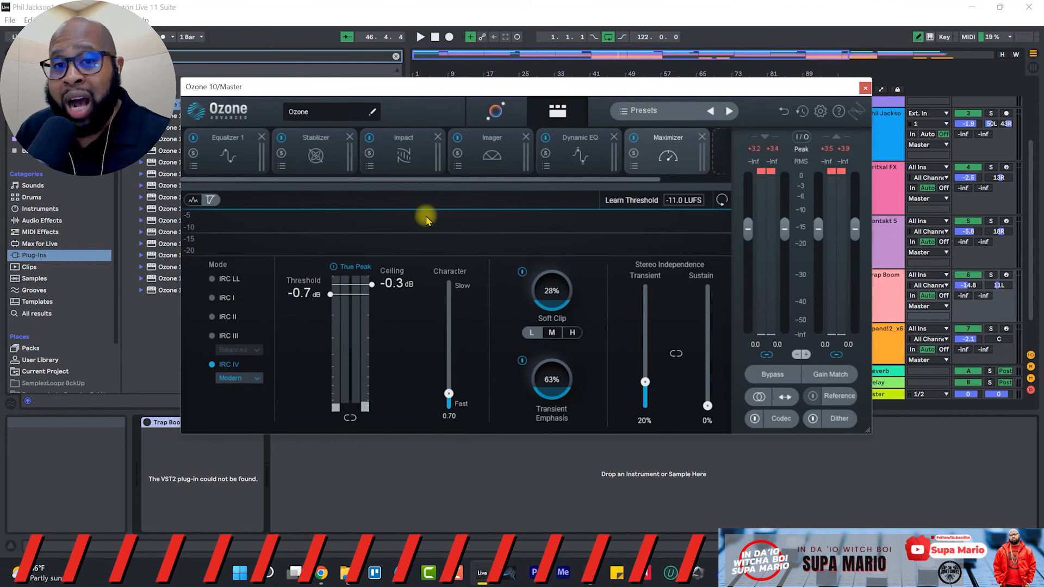
Turn on Gain Match, play the track, and bypass and re-enable the whole Ozone chain twice to compare the sound.
{"action": "left_click", "coordinate": [830, 375]}
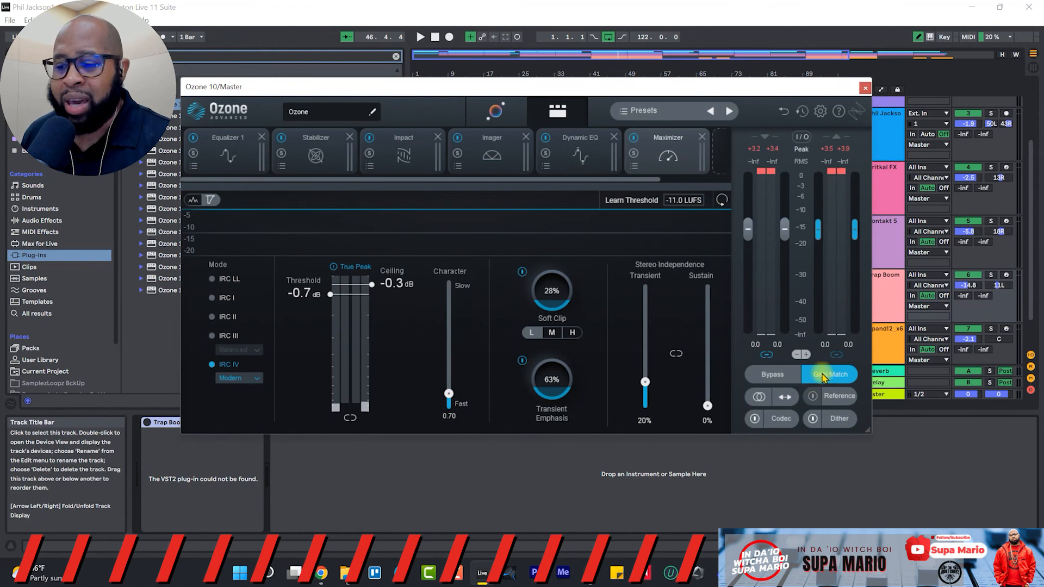
{"action": "key", "text": "space"}
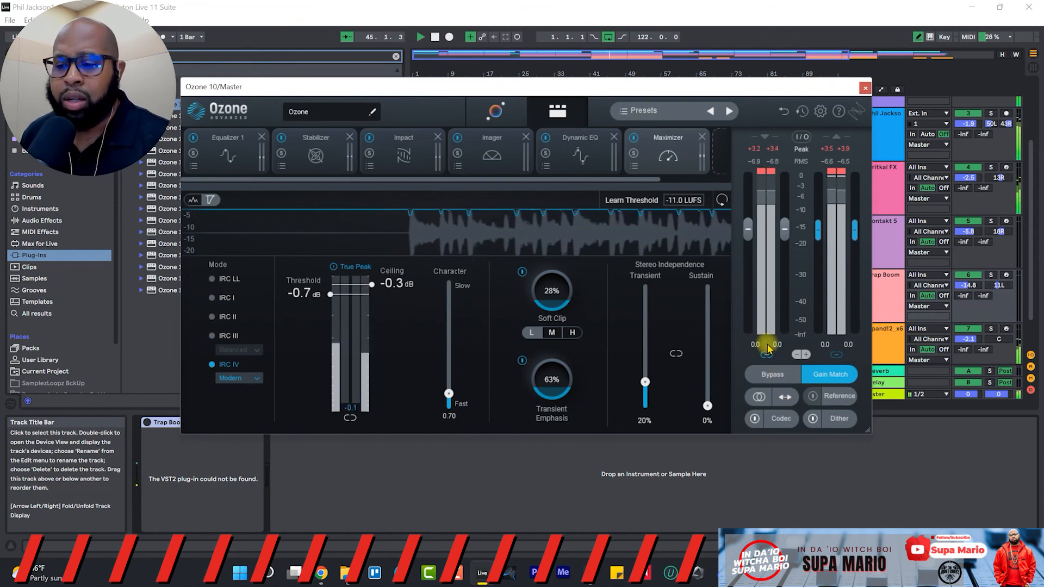
{"action": "left_click", "coordinate": [771, 376]}
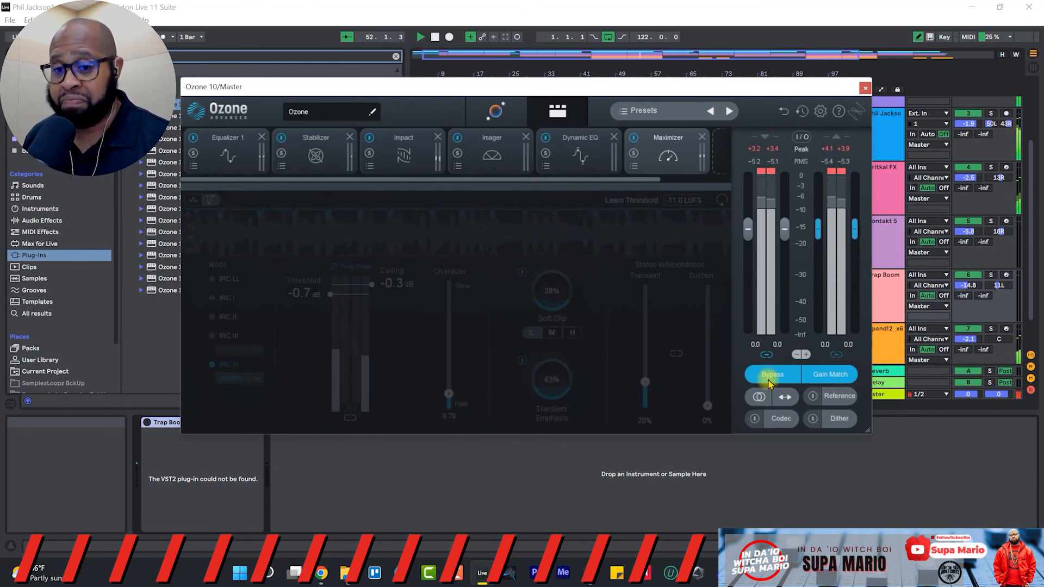
{"action": "left_click", "coordinate": [769, 377]}
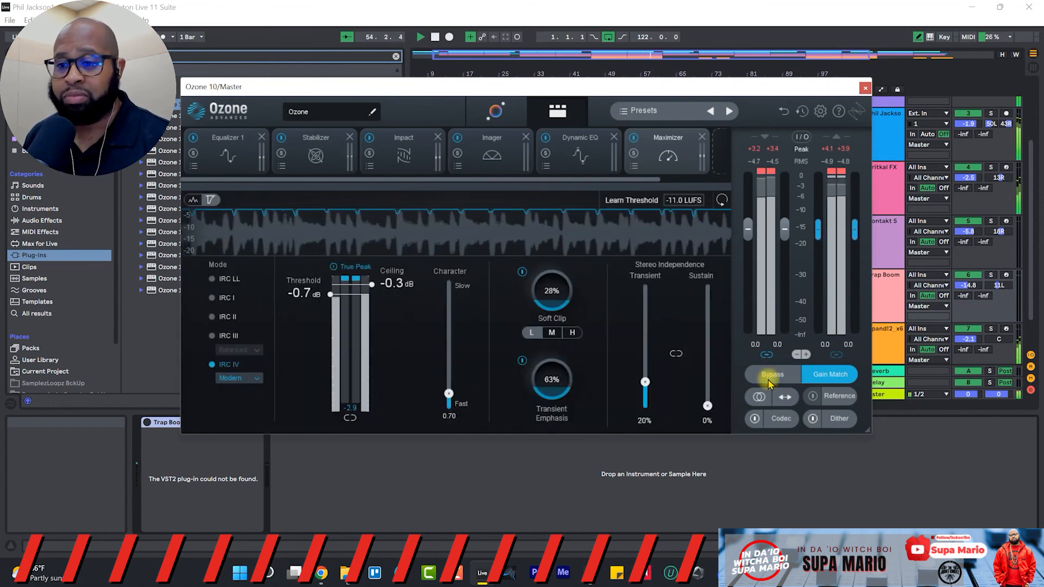
{"action": "left_click", "coordinate": [771, 375]}
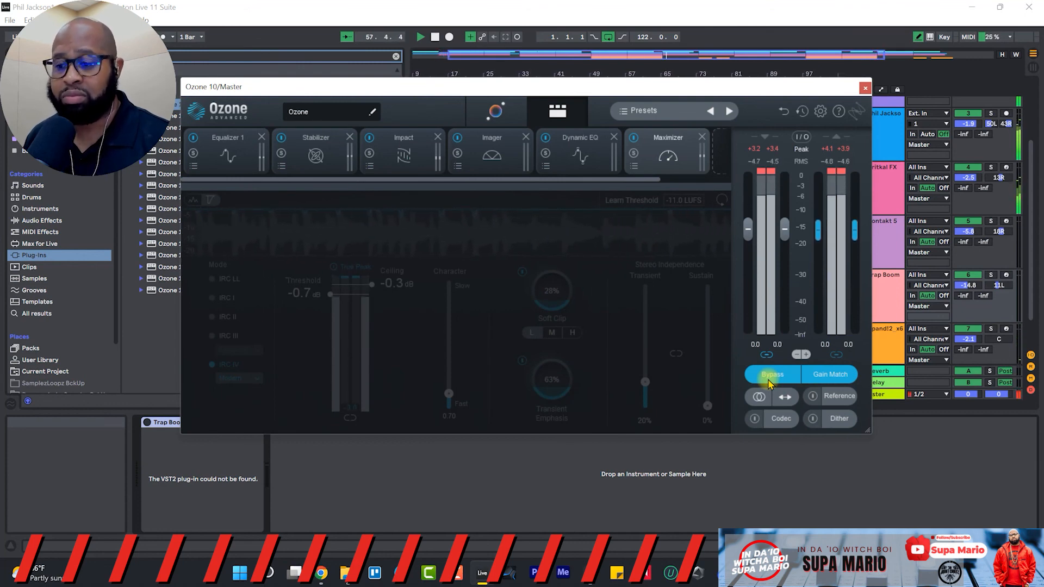
{"action": "left_click", "coordinate": [771, 375]}
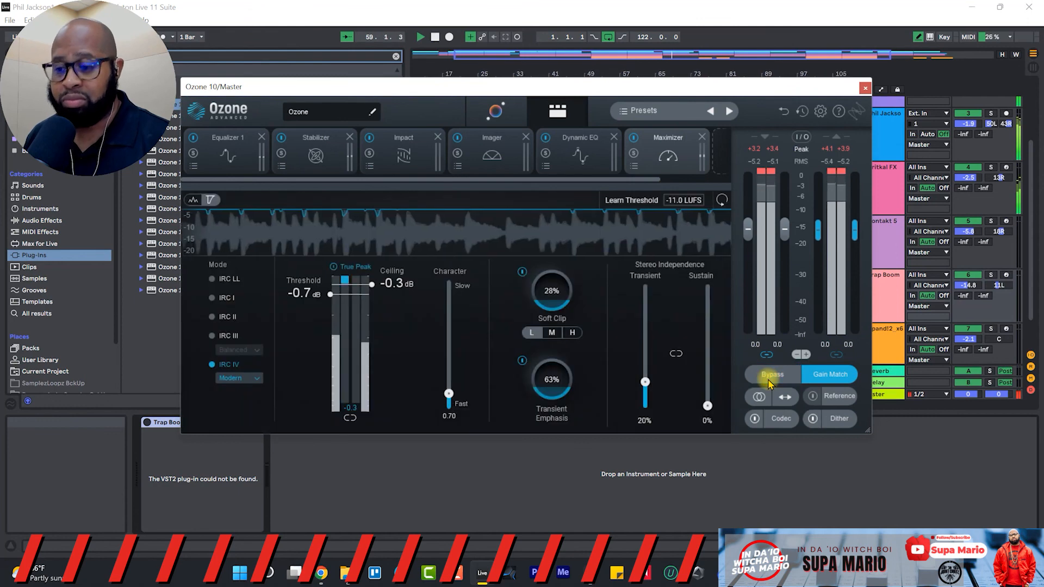